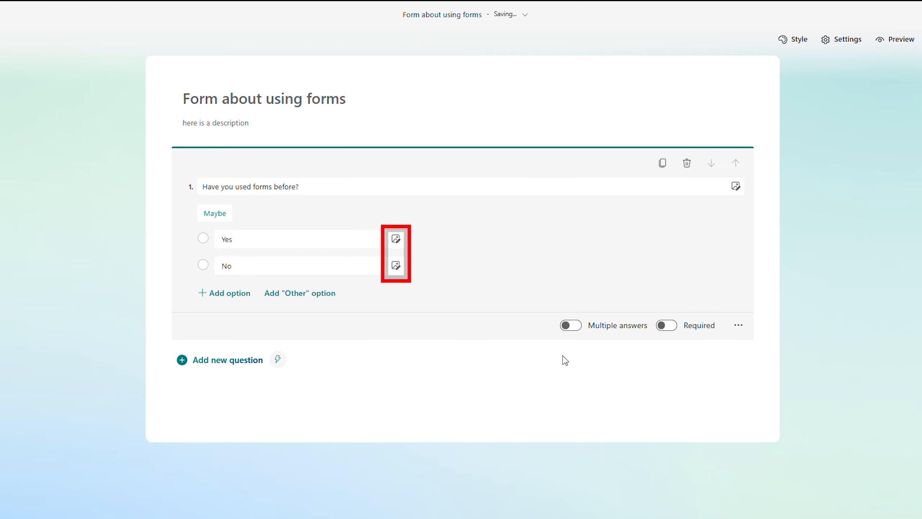
click(397, 241)
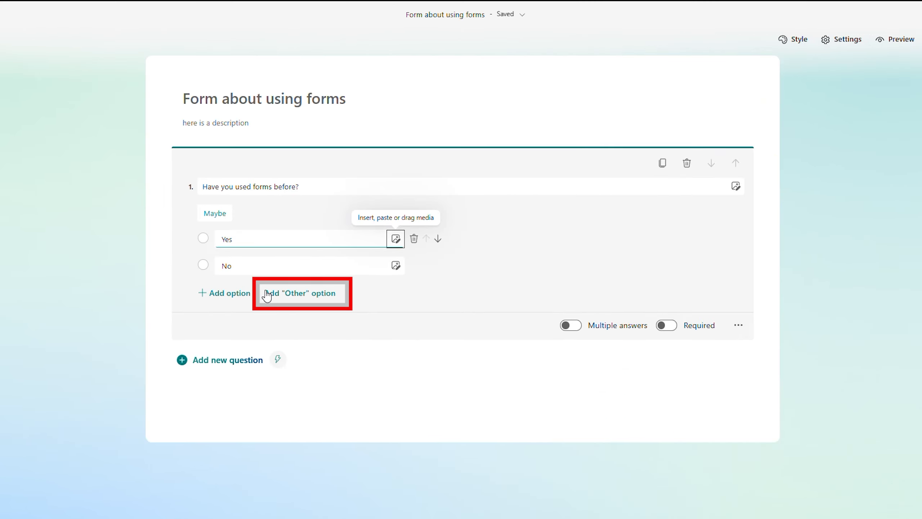
click(267, 296)
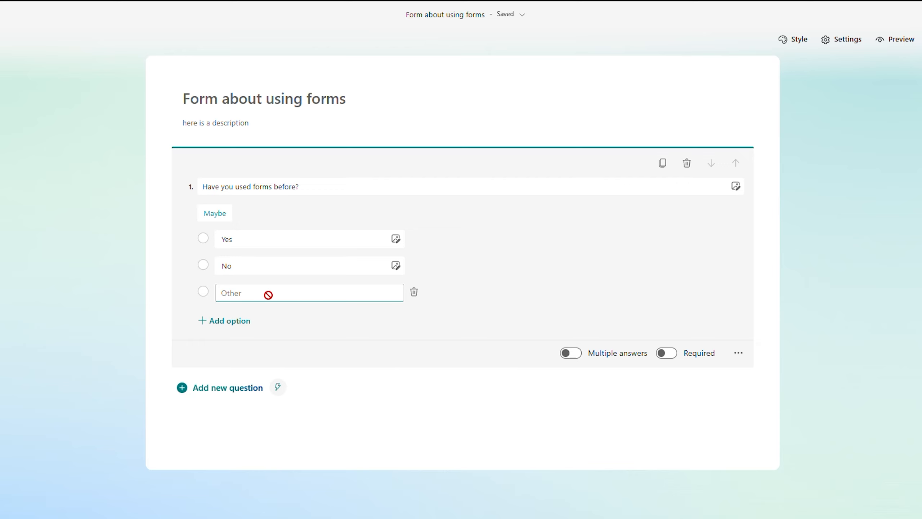
click(414, 292)
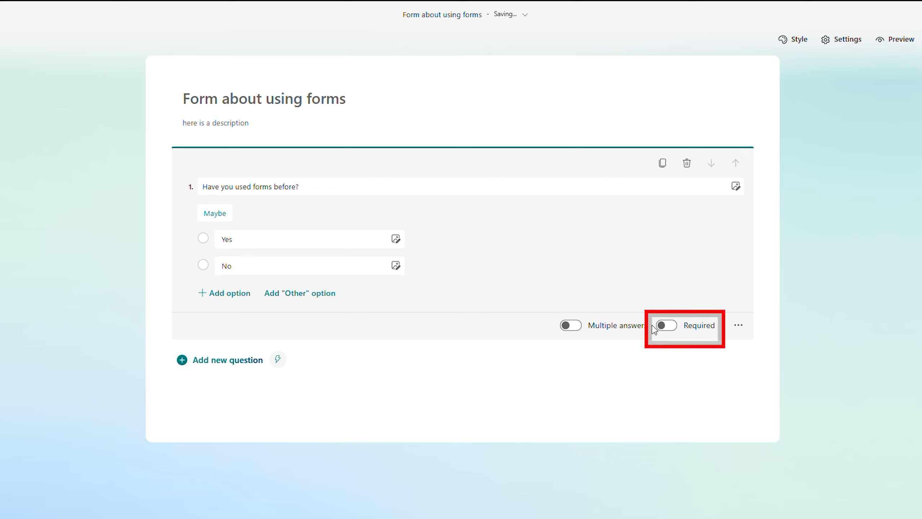
Make the first question required and add a long-answer text question asking "Why do you think forms is great?"
click(669, 332)
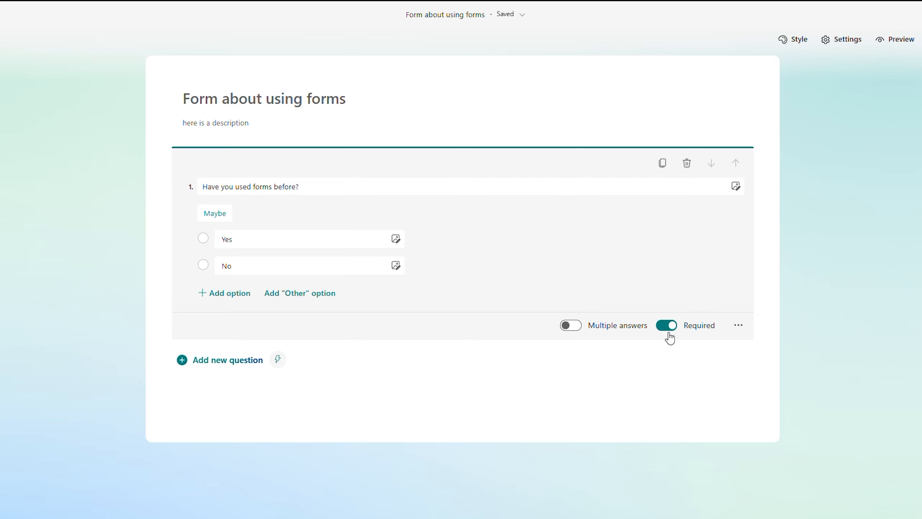
click(231, 369)
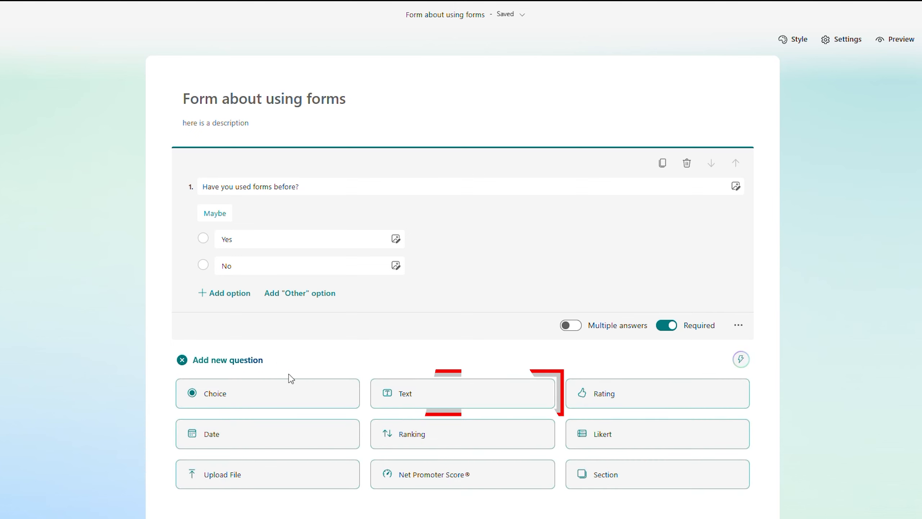
click(440, 403)
text(Why do you think t)
text(orms is great?)
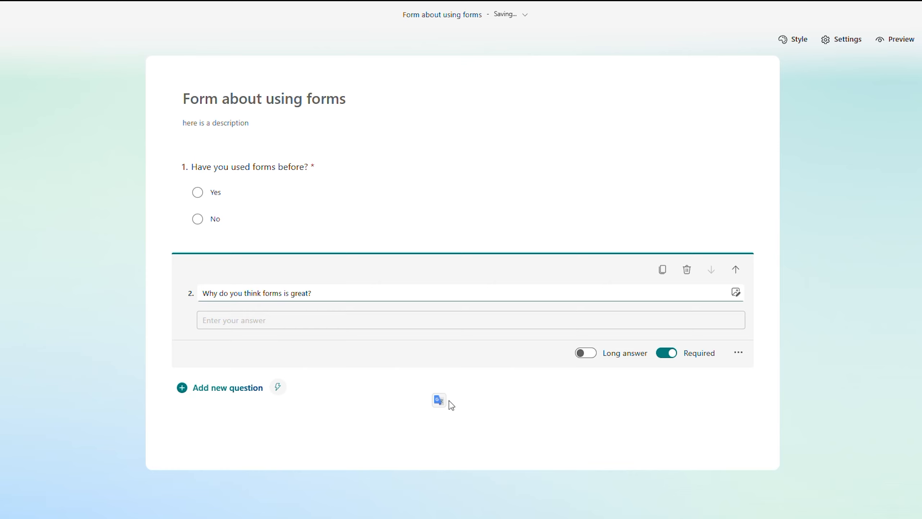
click(585, 357)
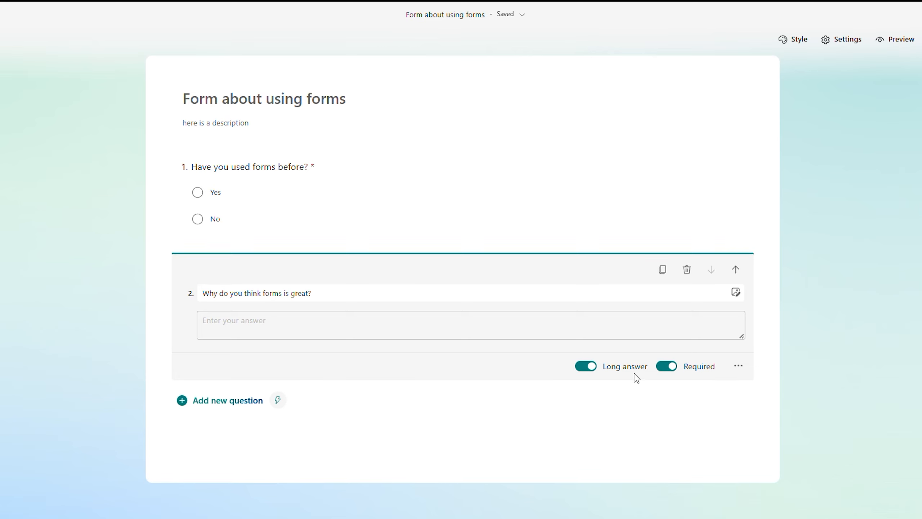
Add a rating question as question 3 with 10 levels and the Number symbol
click(227, 401)
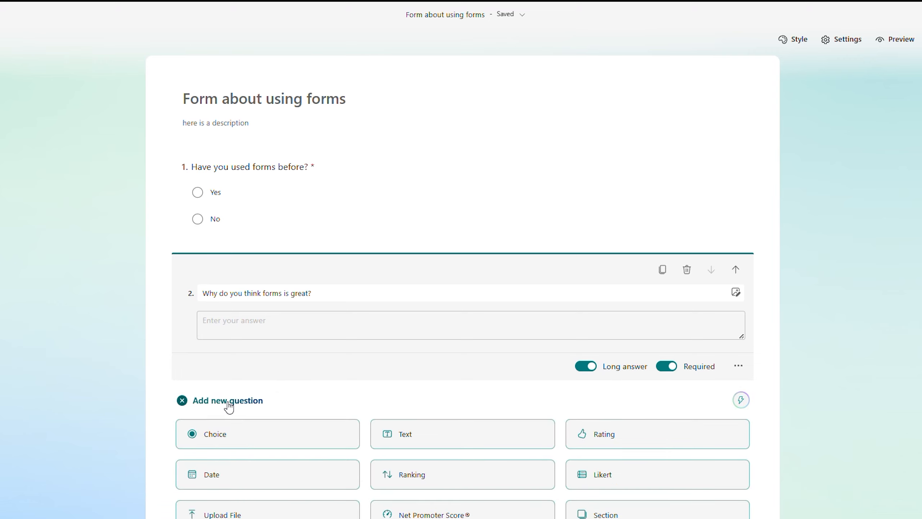
click(661, 444)
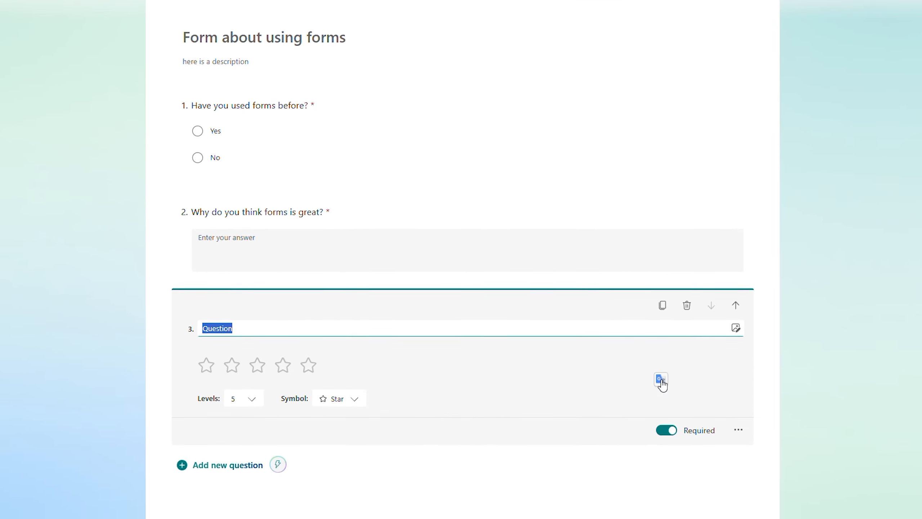
click(253, 386)
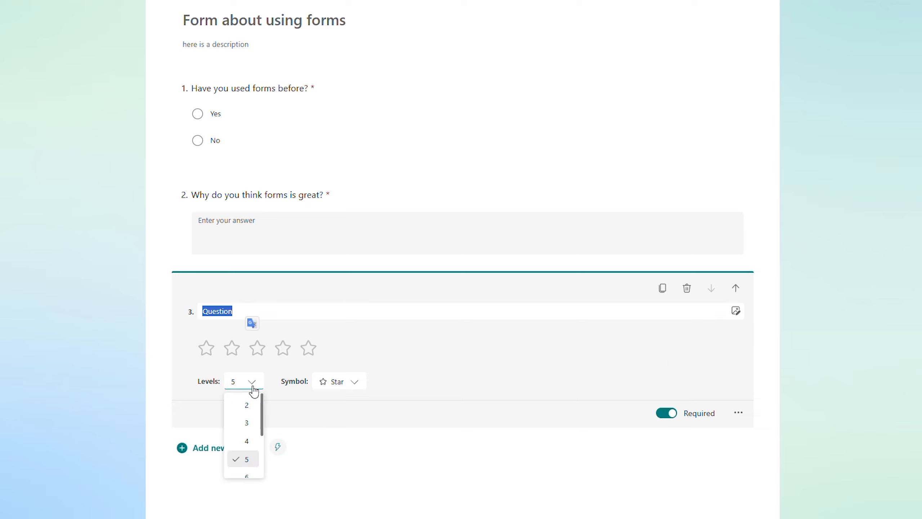
scroll(247, 438, down, 2)
click(249, 468)
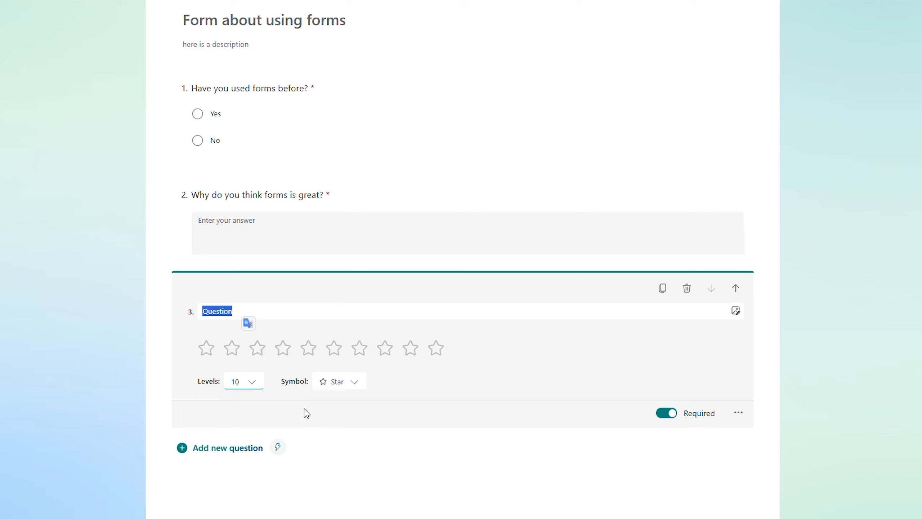
click(350, 389)
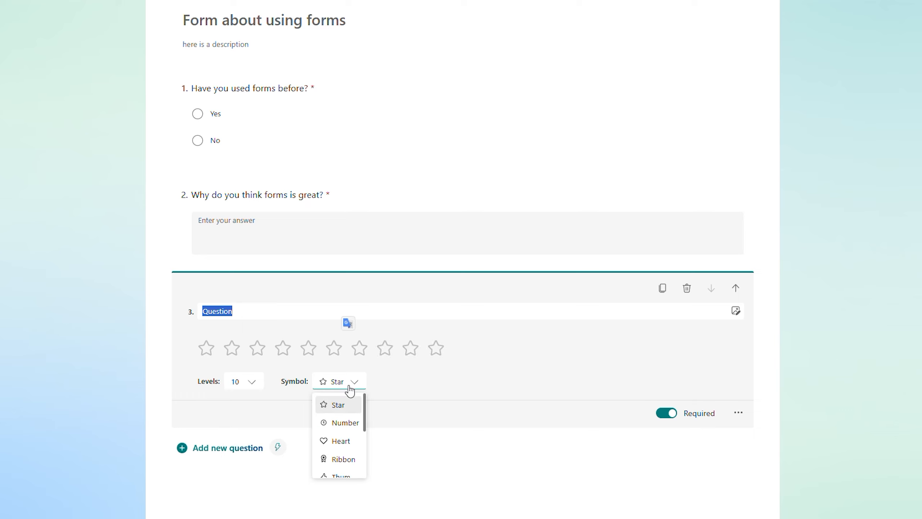
click(344, 423)
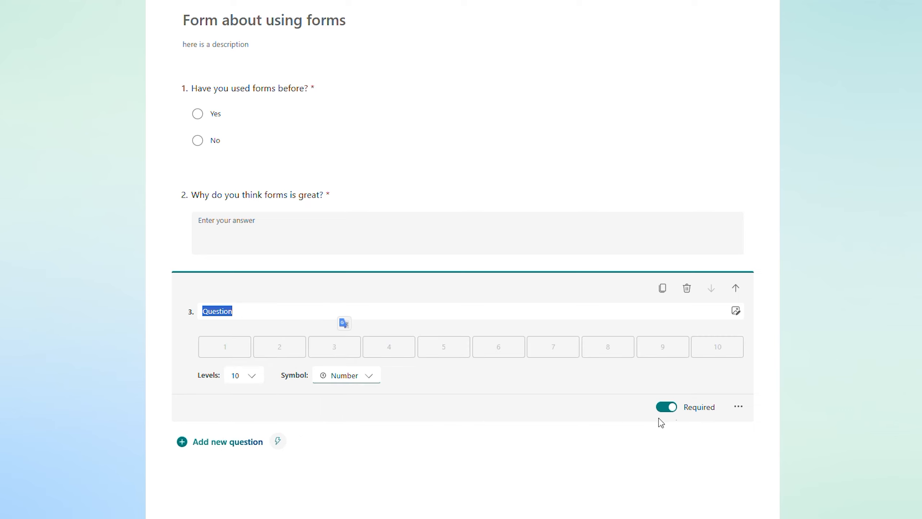
Add labels to the rating question, "Very poor" for 1 and "very good" for 10
click(740, 407)
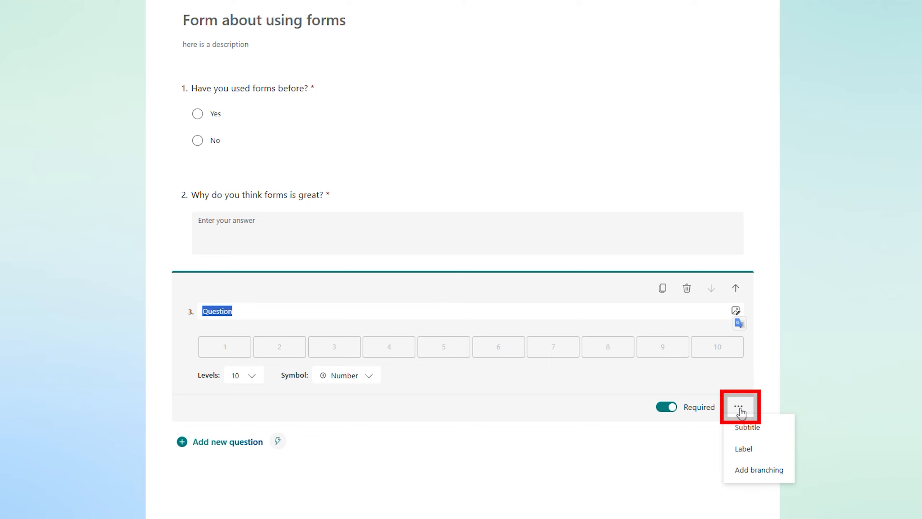
click(767, 457)
click(281, 417)
text(Ver)
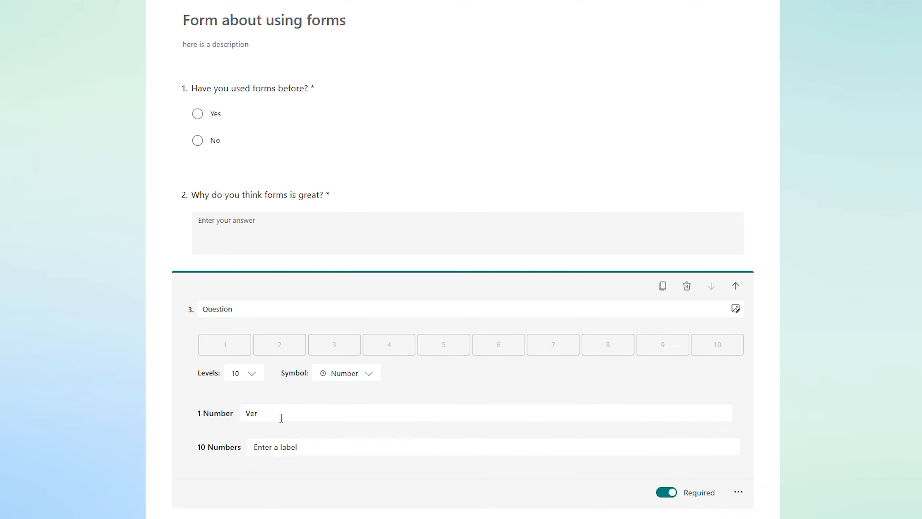
text(y poor)
key(Tab)
text(very good)
Add a date question asking "When did you first use forms?"
scroll(496, 340, down, 4)
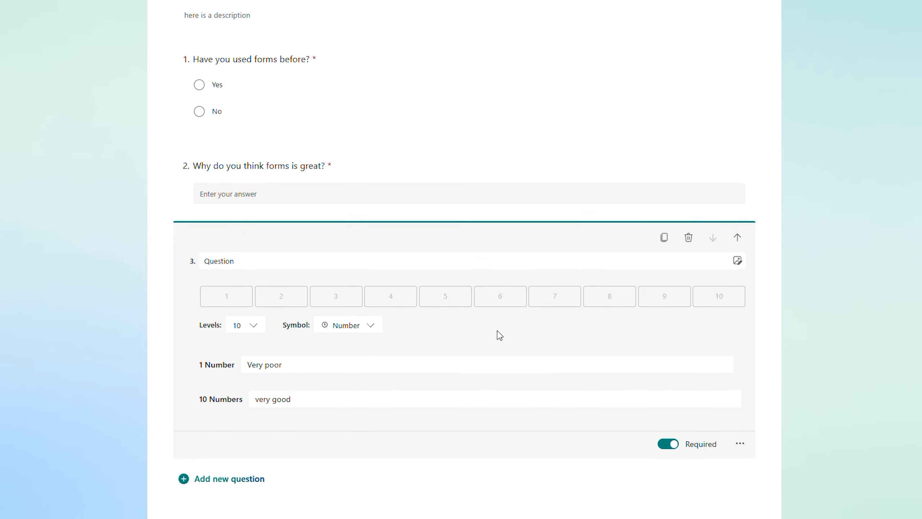
click(239, 399)
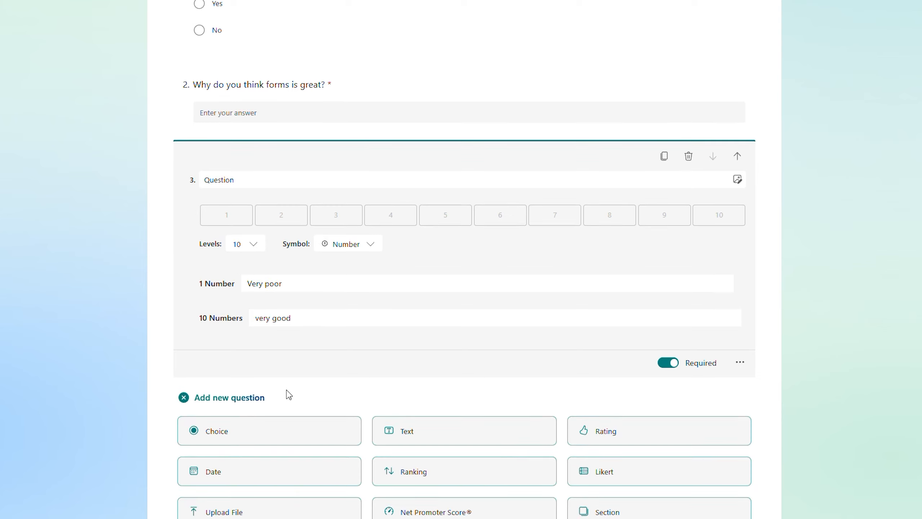
scroll(285, 391, down, 3)
click(281, 378)
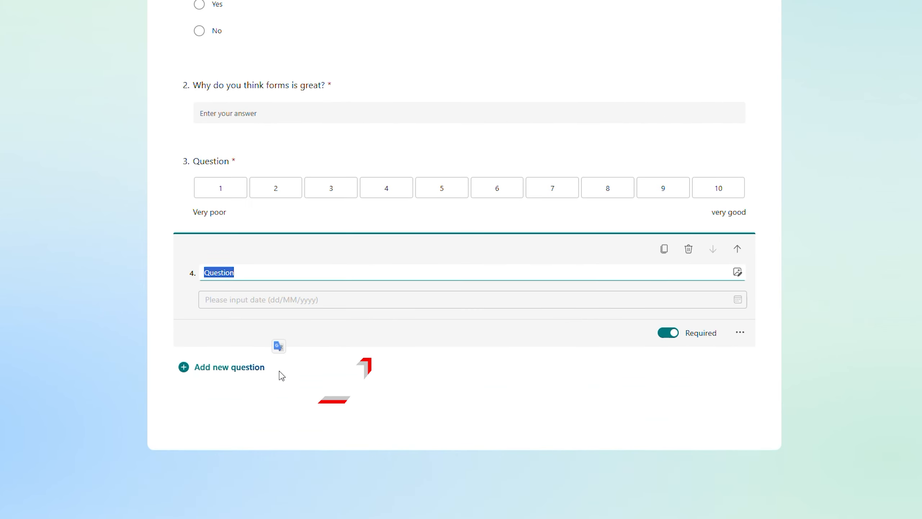
text(When did you first use t)
key(BackSpace)
text(forms?)
Add a ranking question "How do you rate the following services?" with the options Microsoft forms, Google Forms and Jisc Forms
click(227, 367)
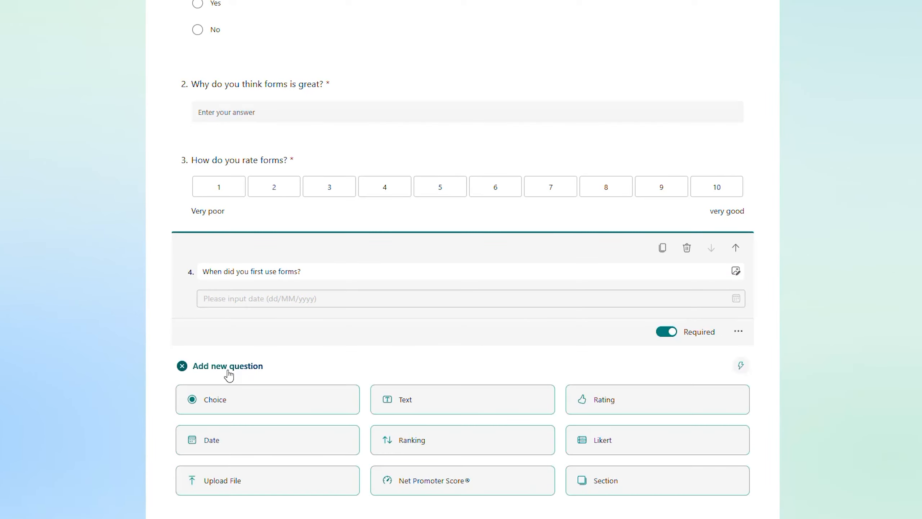
click(419, 445)
text(How do you rate the following services?)
click(261, 280)
text(Microsoft forms)
key(Tab)
text(Google Forms)
key(Tab)
text(Jisc Forms)
click(90, 408)
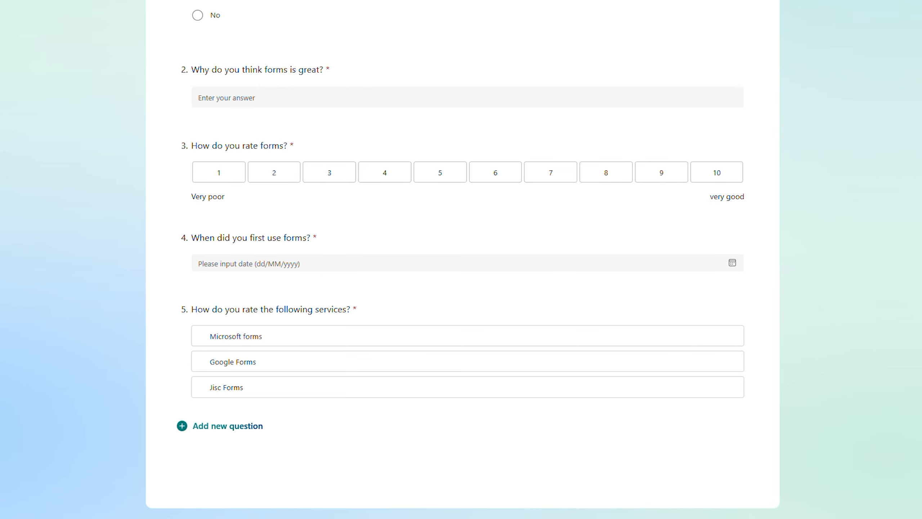
Add a Likert question titled "Rate the following services" with the statements "MS forms" and "Google forms"
click(236, 427)
scroll(241, 432, down, 3)
mouse_move(624, 385)
click(626, 386)
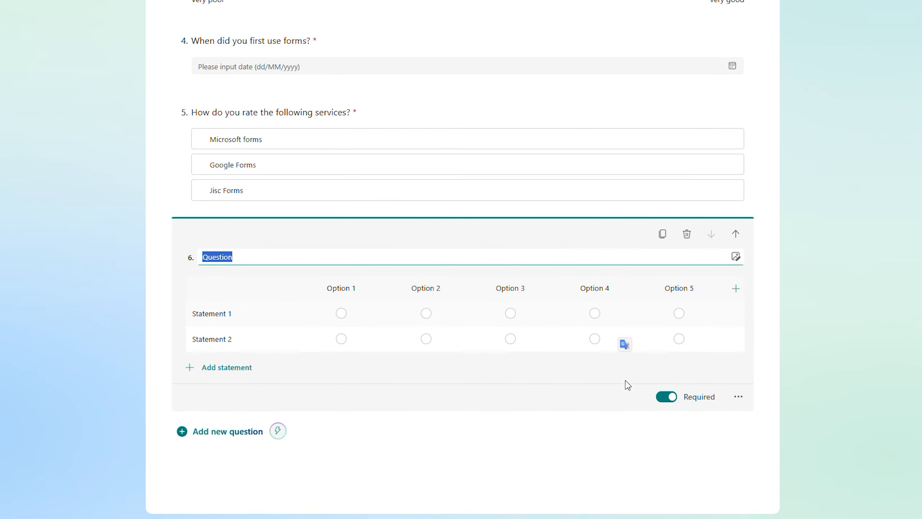
text(Rate the following services)
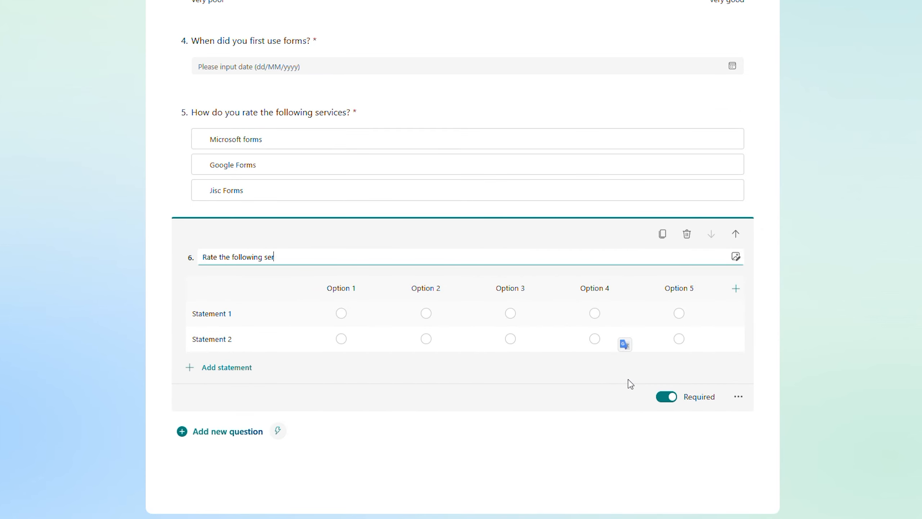
click(246, 321)
text(MS forms)
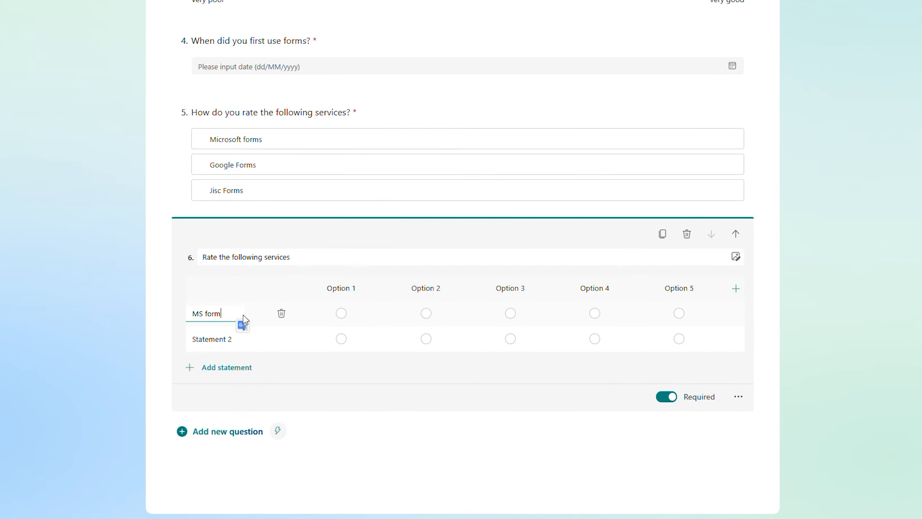
key(Tab)
text(Google forms)
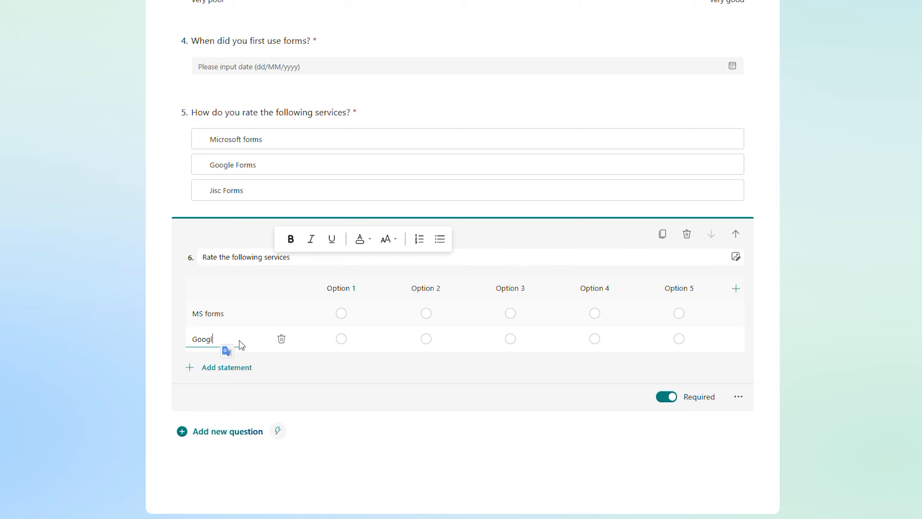
Set the Likert question's scale options to Poor, Excellent, Fair, Good, Very good and Exceptional
click(341, 288)
text(Poor)
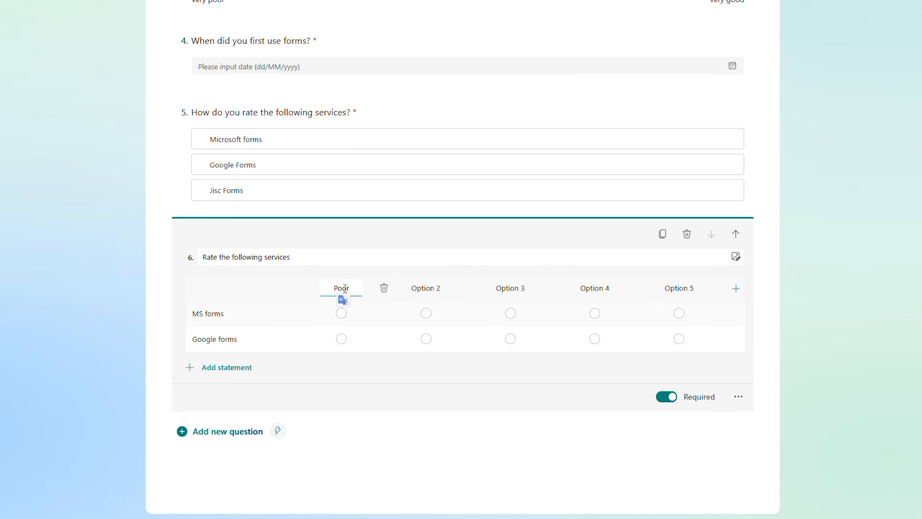
click(422, 289)
click(206, 280)
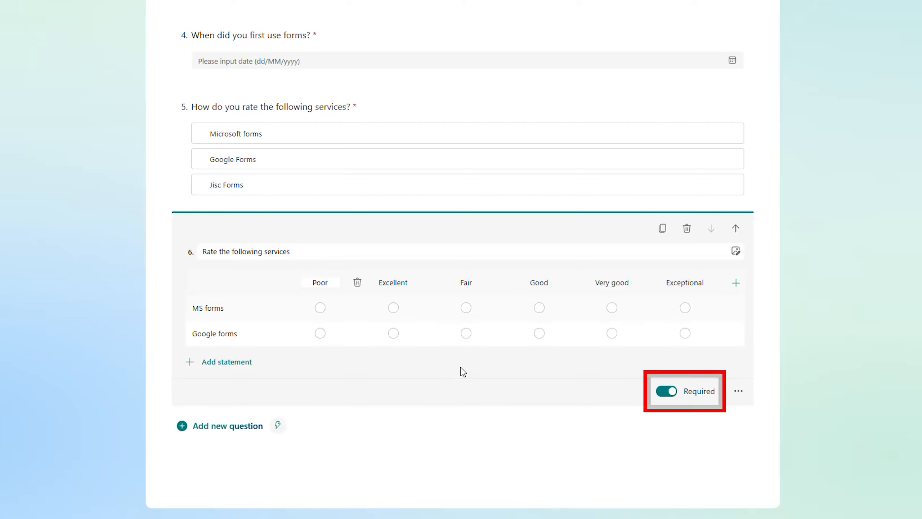
Add the subtitle "This is a small description" to the Likert question
click(739, 392)
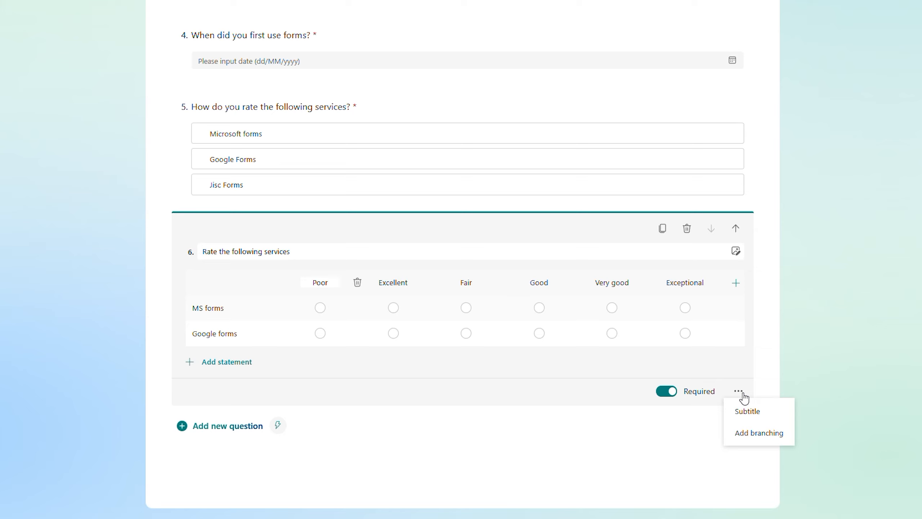
click(767, 424)
text(This is a small description)
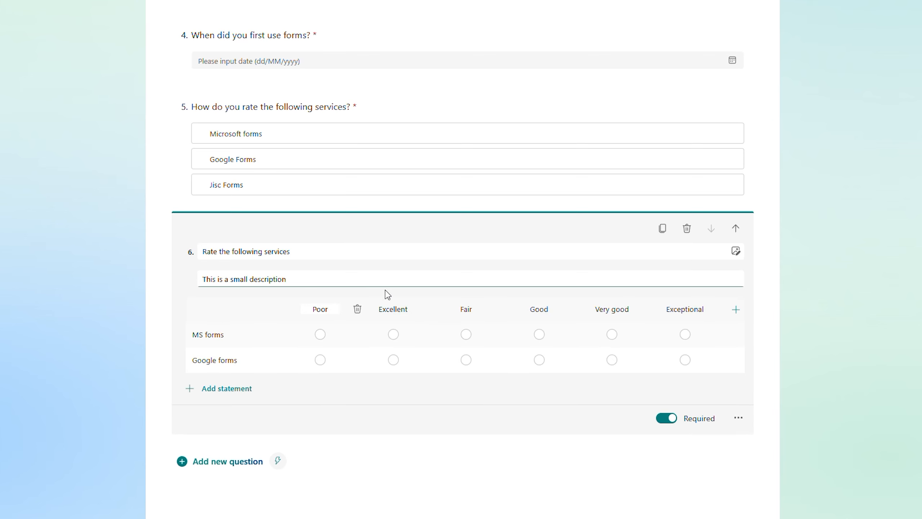
click(65, 275)
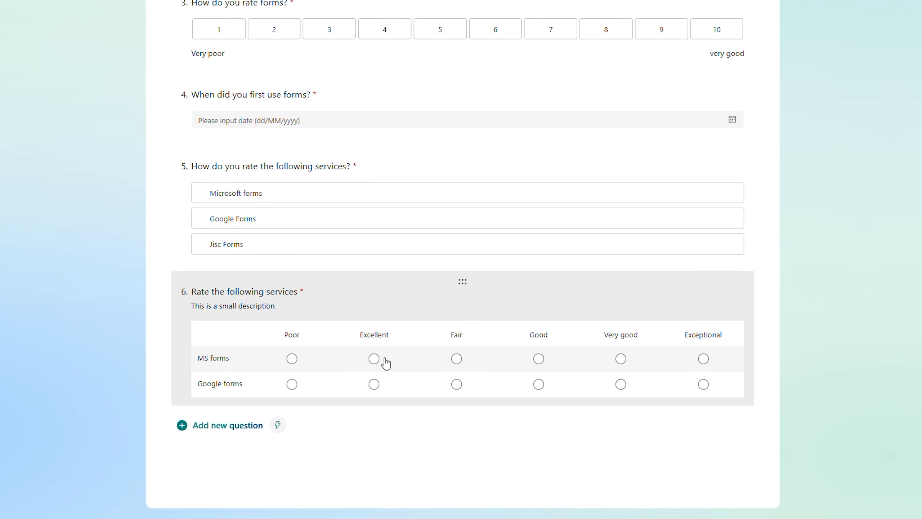
Add a new section titled "Section 2" with the subtitle "Here is a second section"
click(217, 432)
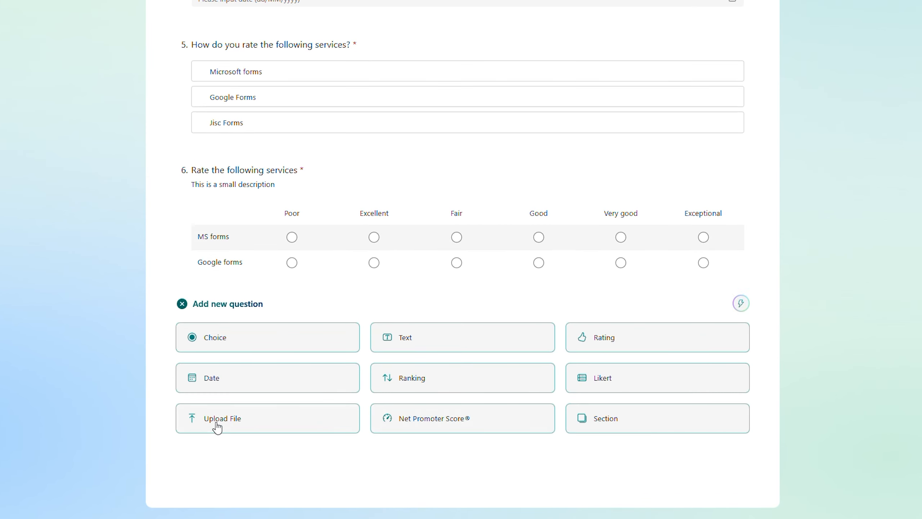
click(652, 431)
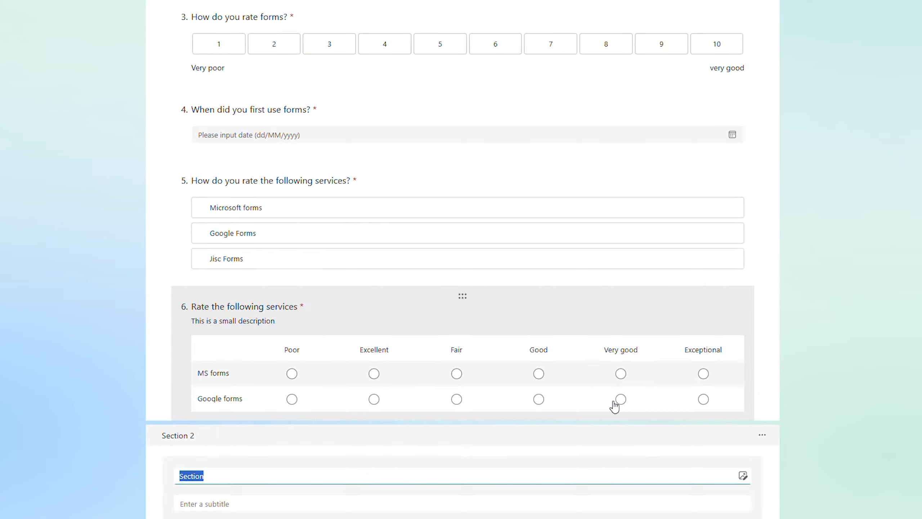
key(End)
text(2)
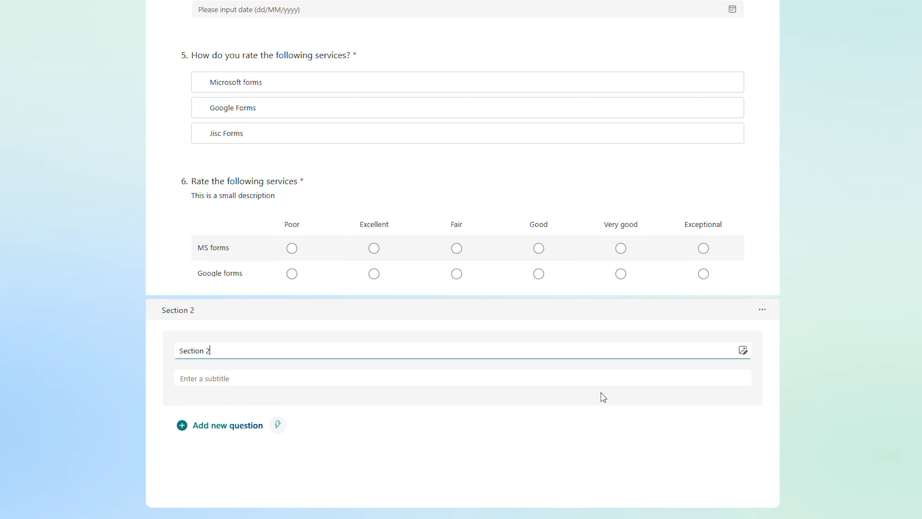
click(376, 376)
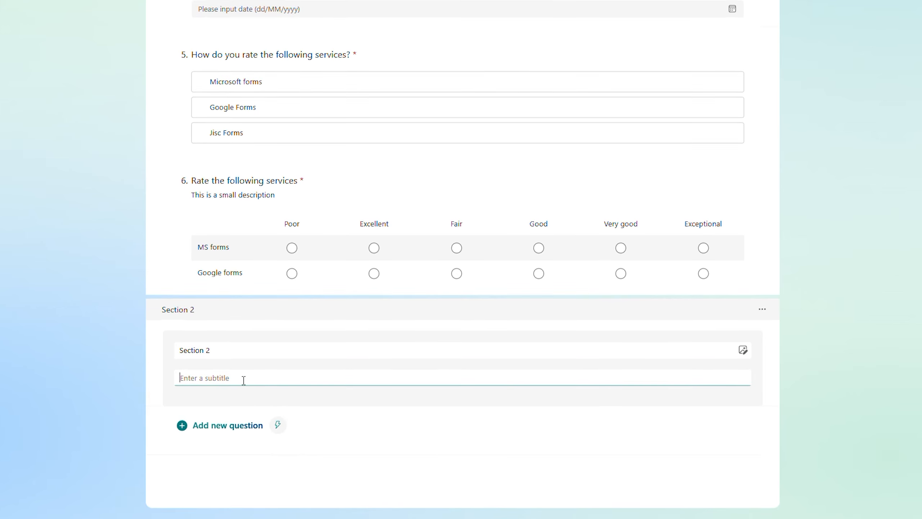
text(Here is a second se)
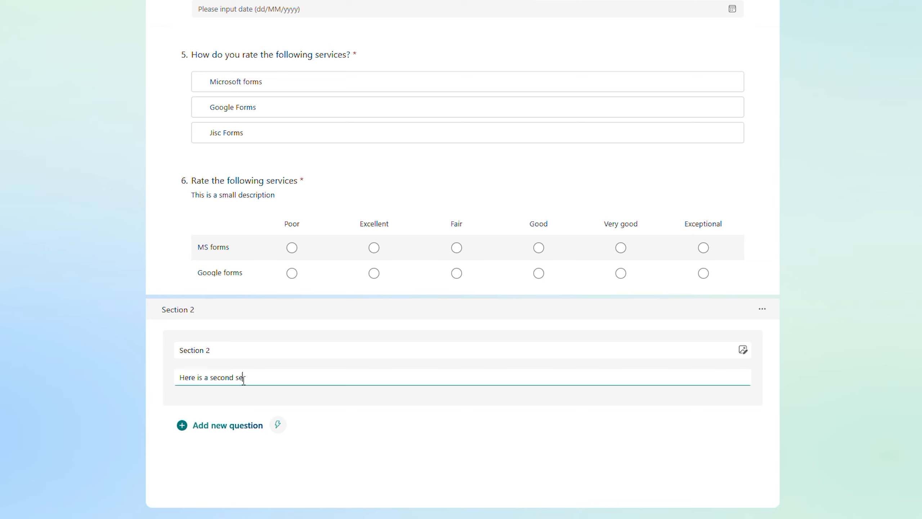
text(ction)
click(150, 381)
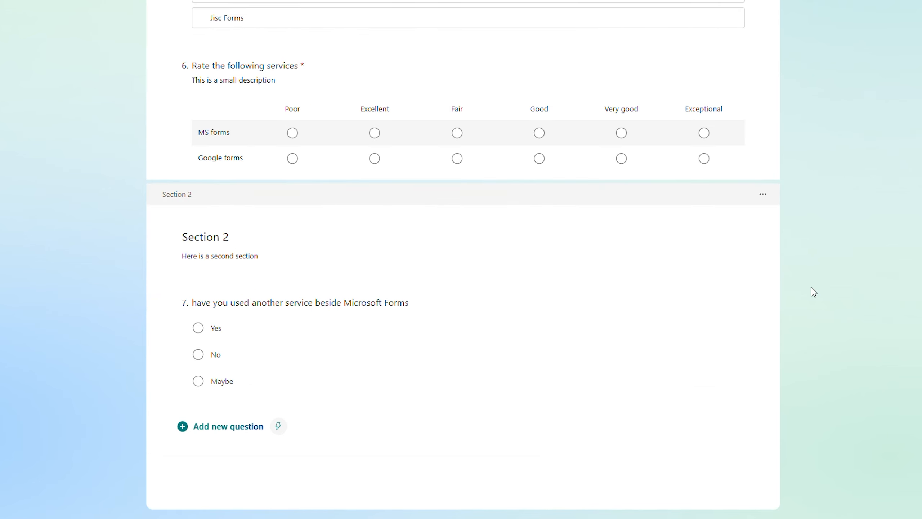
Add branching to the question "Have you used forms before?" so that answering No goes to Section 2
scroll(813, 292, up, 10)
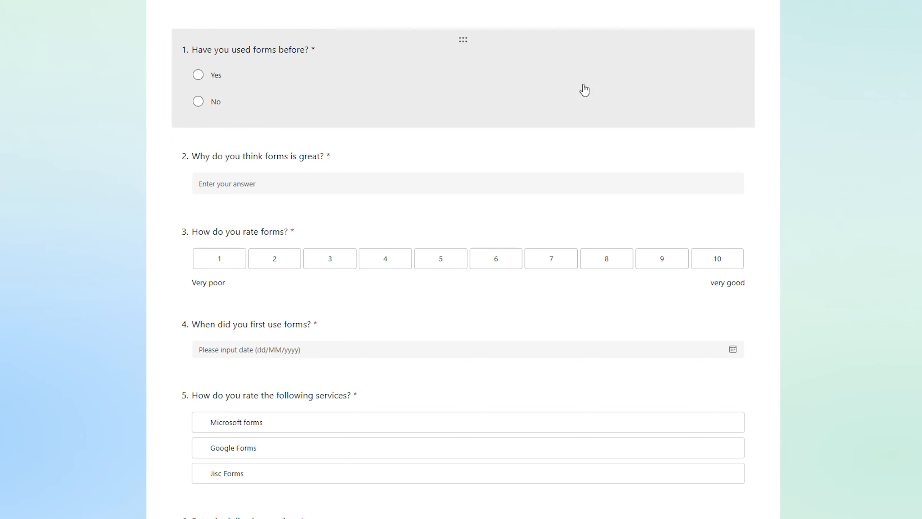
click(585, 89)
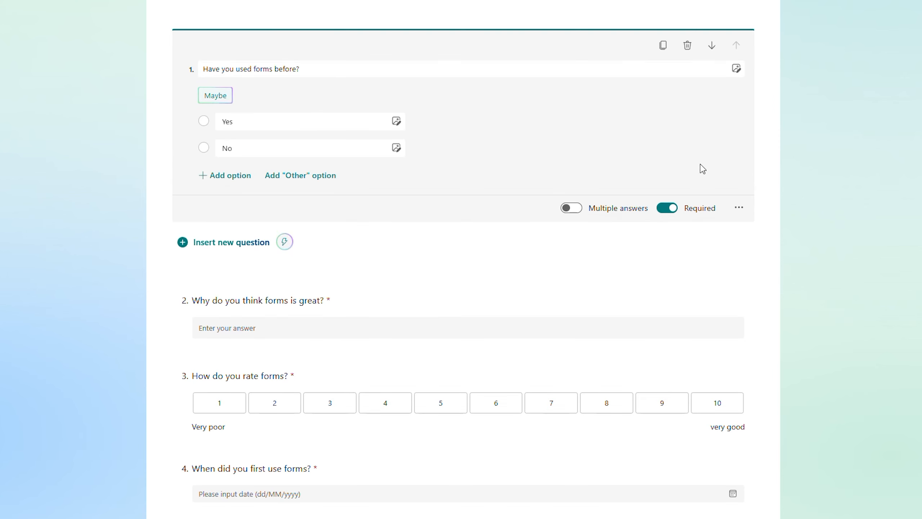
click(737, 215)
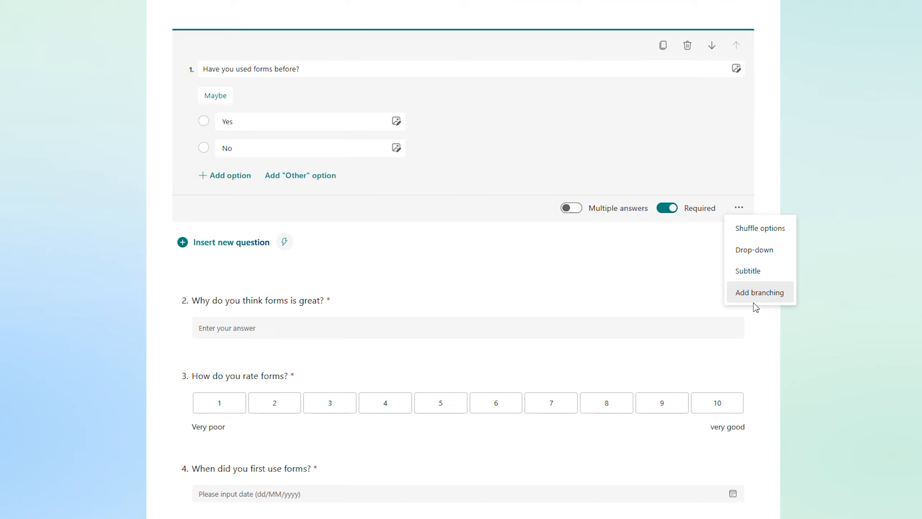
click(754, 302)
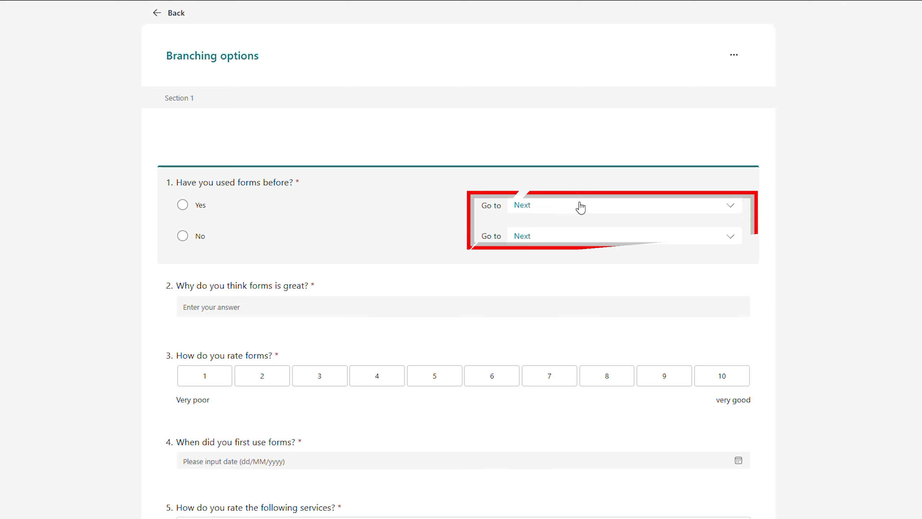
click(559, 238)
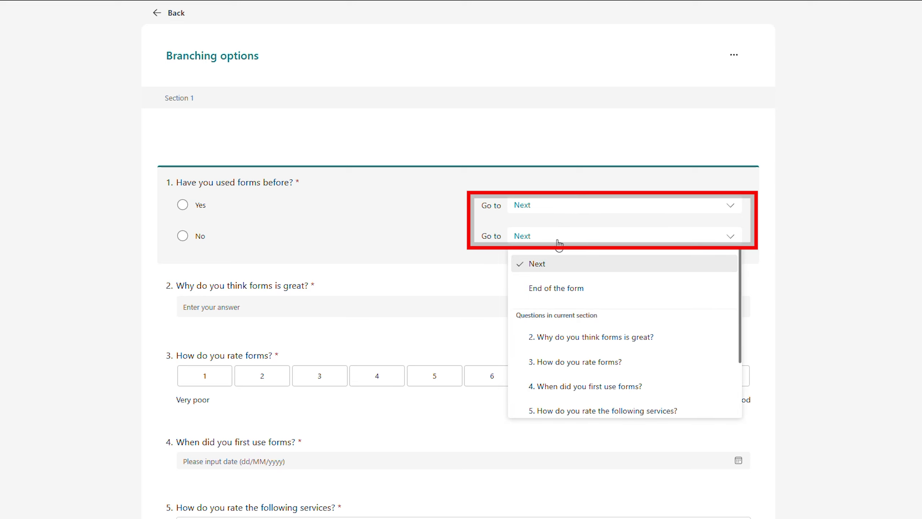
scroll(556, 312, down, 2)
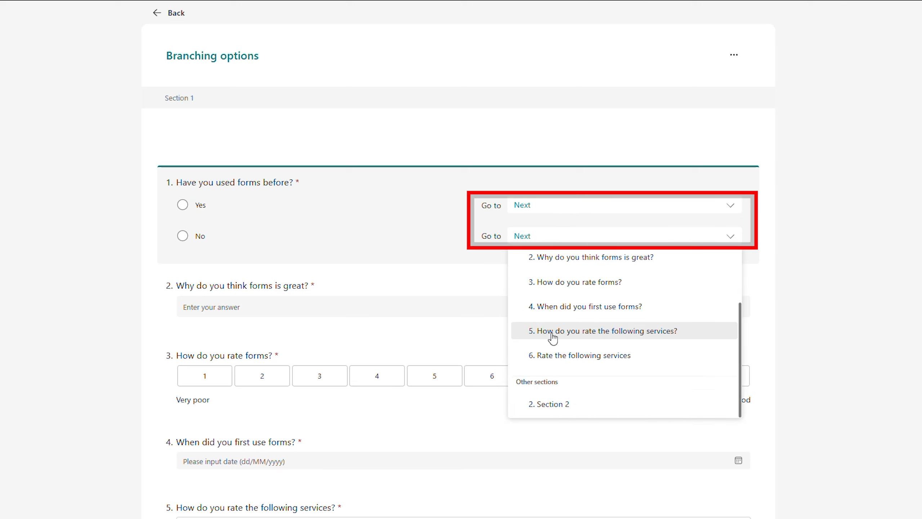
click(555, 412)
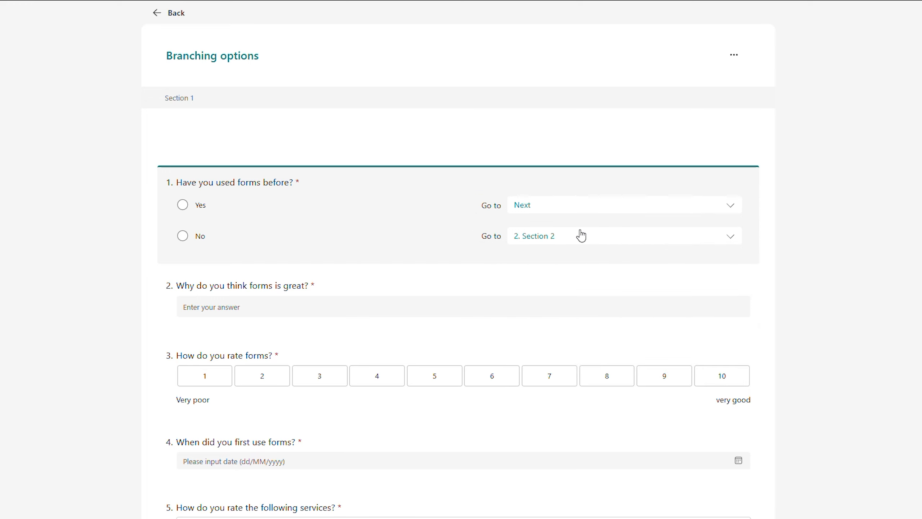
Set the branching after both Section 1 and Section 2 to End of the form, and return to the form editor
scroll(580, 235, down, 10)
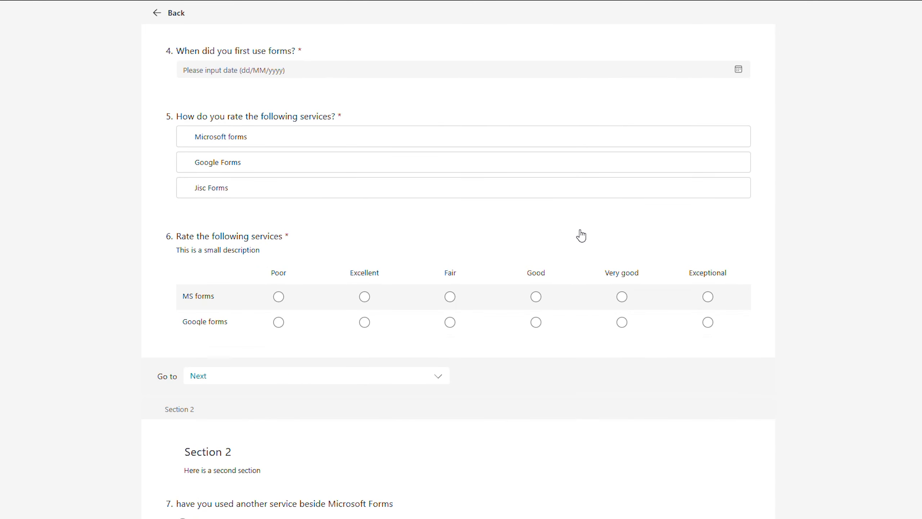
click(428, 376)
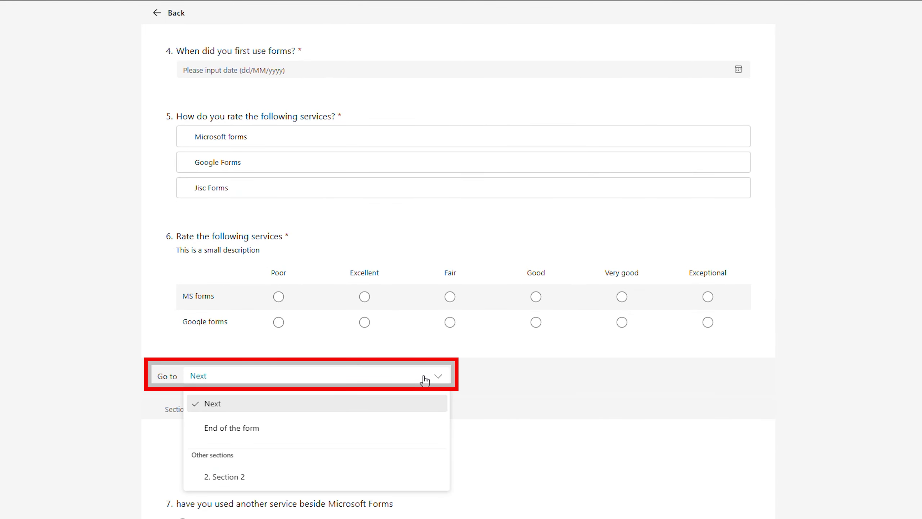
click(233, 428)
scroll(235, 432, down, 5)
click(222, 450)
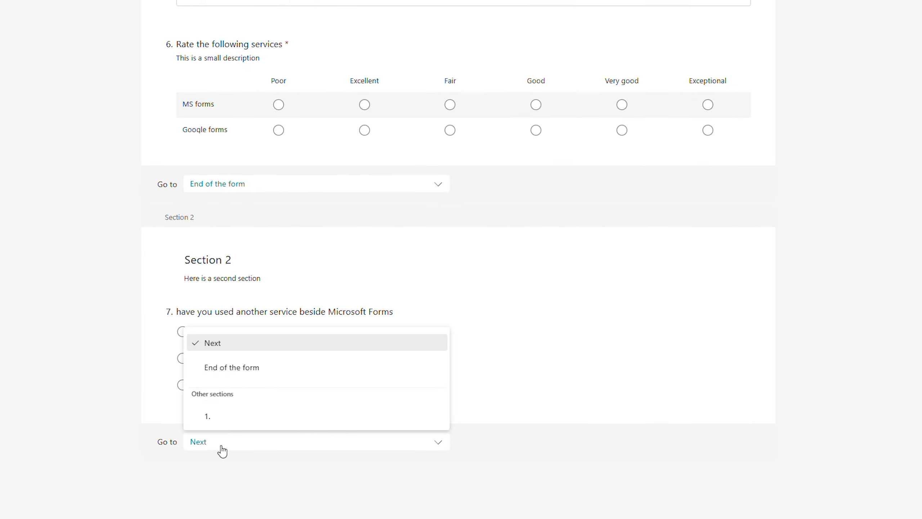
click(253, 371)
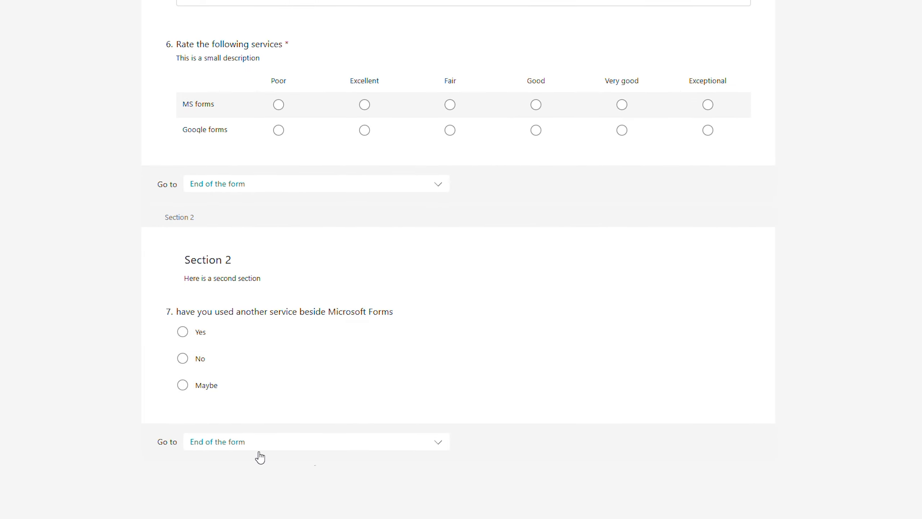
scroll(166, 185, up, 1)
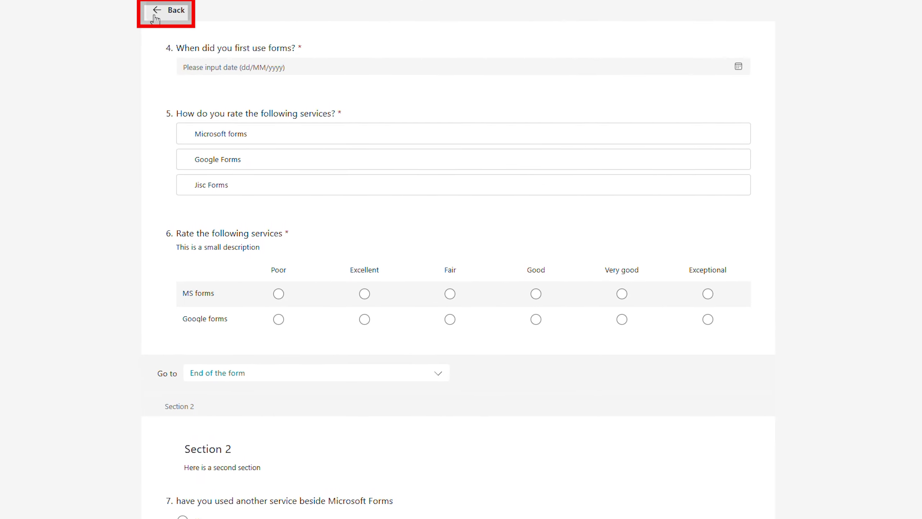
click(155, 17)
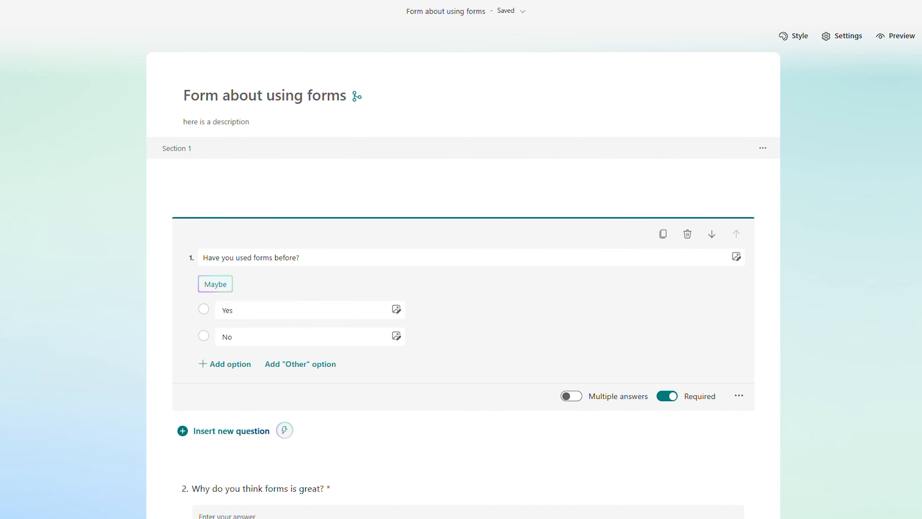
Insert an Upload File question after the first question and make it optional
scroll(249, 321, down, 3)
click(240, 351)
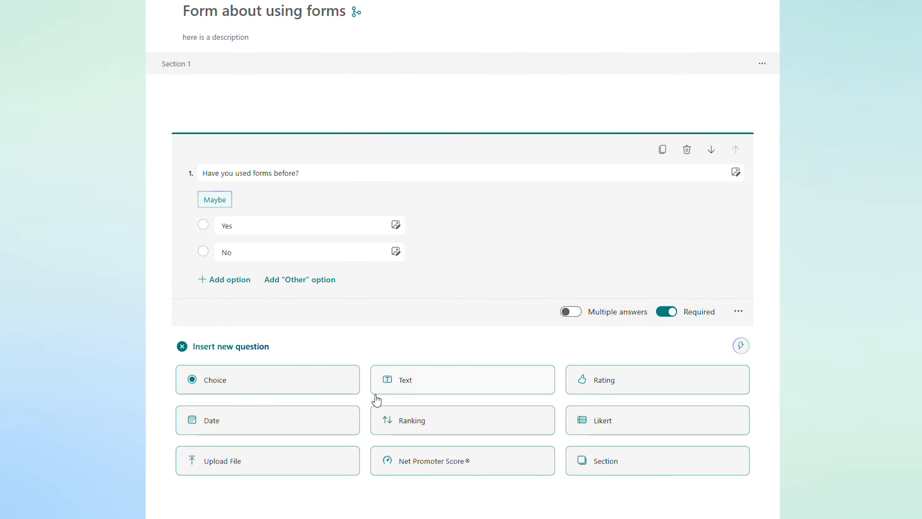
click(315, 473)
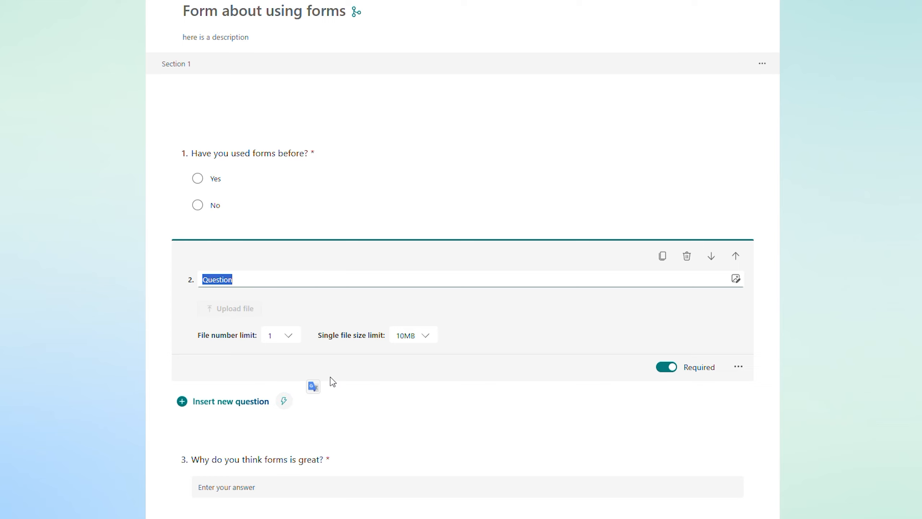
click(665, 370)
click(666, 370)
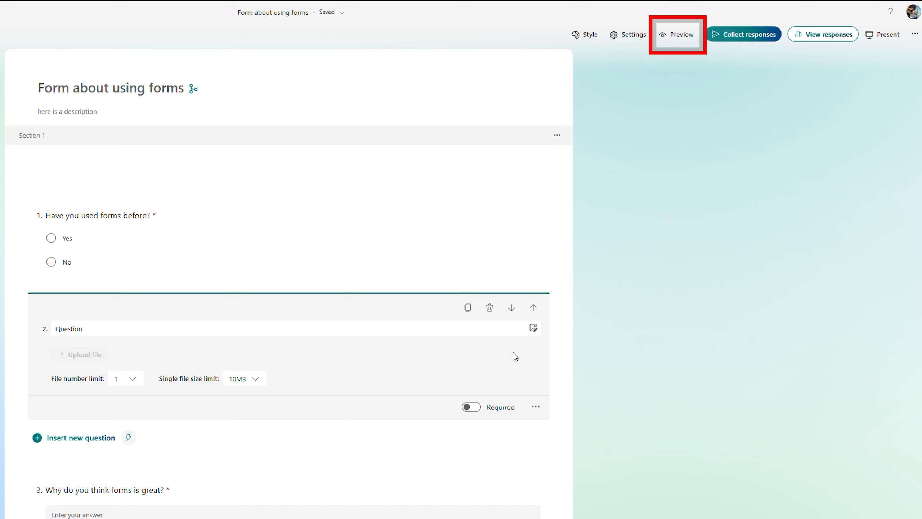
Preview the form in computer and mobile layouts, answer Yes to question 1 to examine the following questions, and return to editing
click(675, 41)
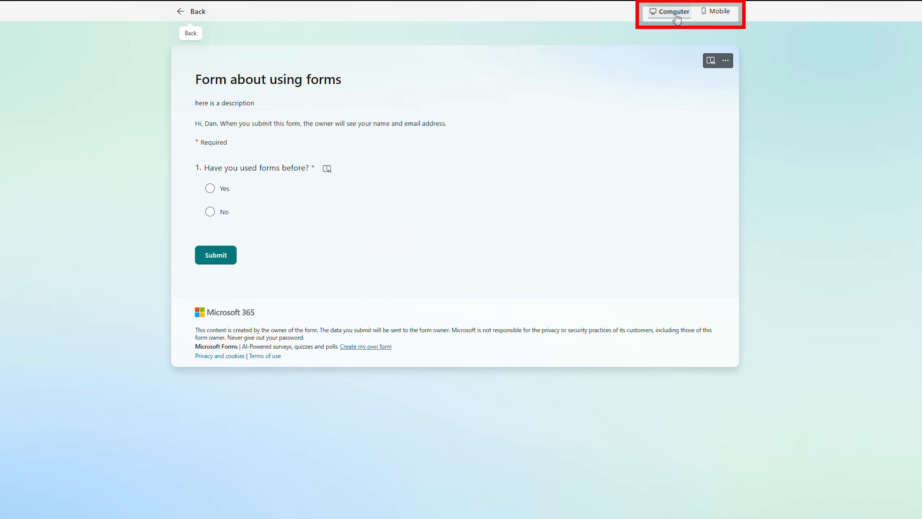
click(704, 20)
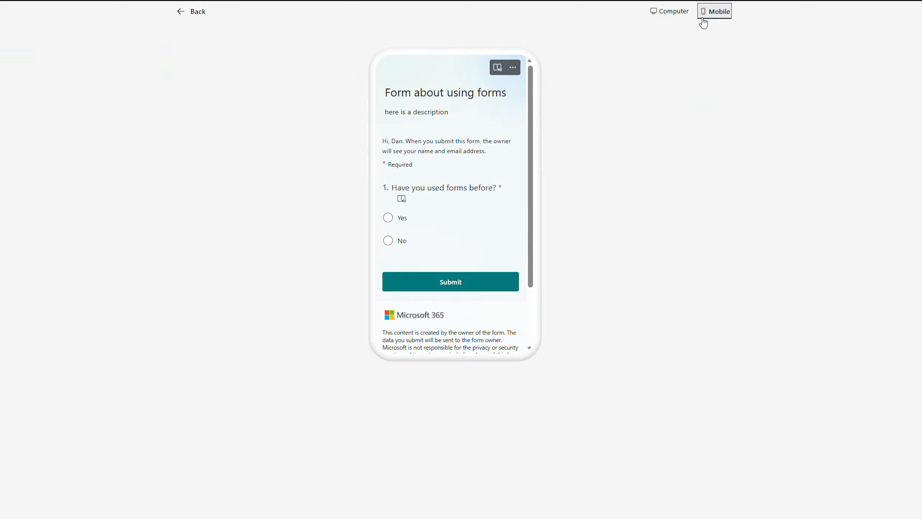
scroll(407, 171, down, 2)
scroll(403, 192, up, 2)
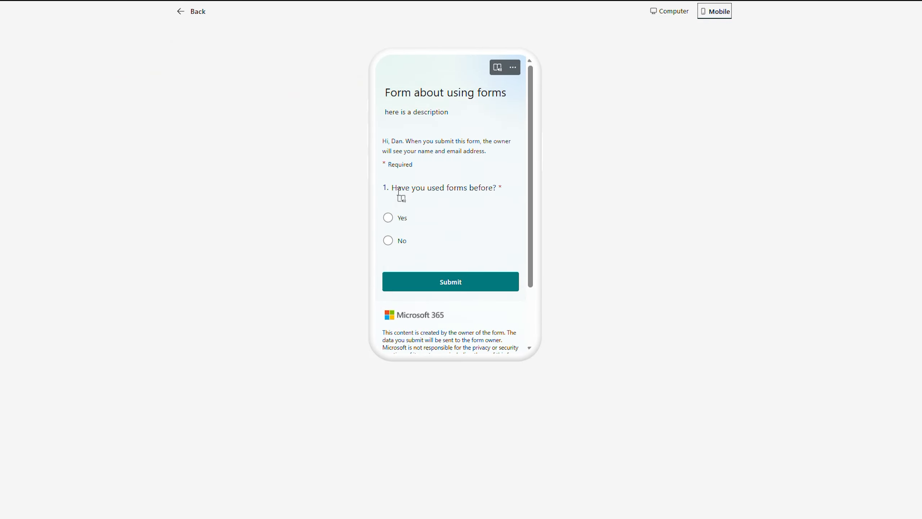
click(394, 222)
scroll(430, 301, down, 5)
scroll(421, 253, down, 5)
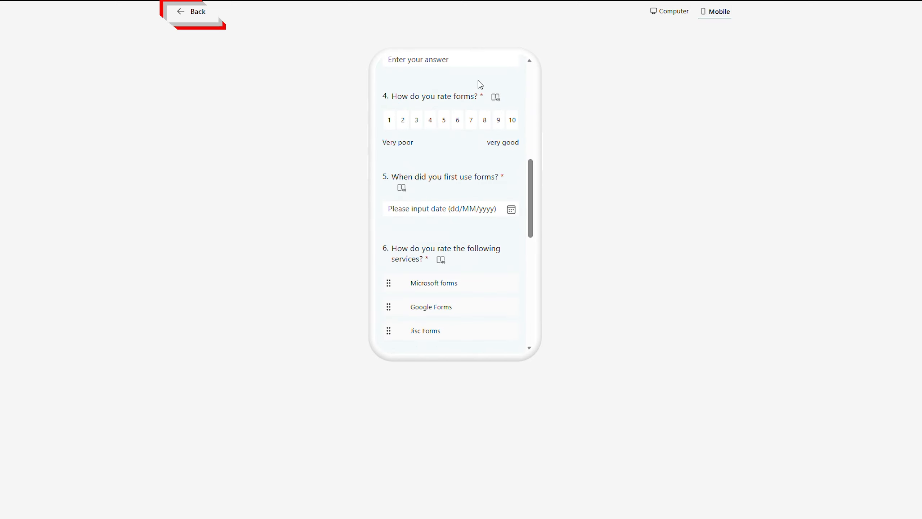
click(181, 12)
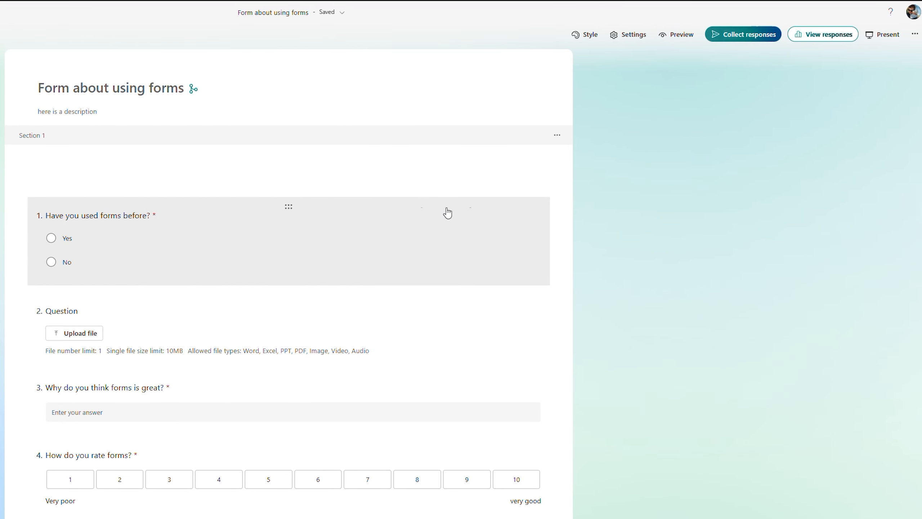
View the form's QR code in the response collection options and copy the shortened form link
click(743, 42)
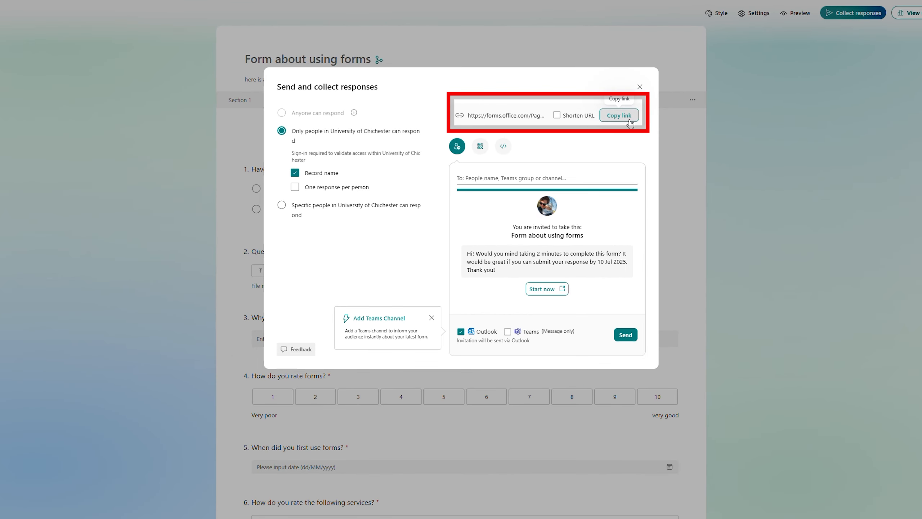
click(630, 124)
click(476, 154)
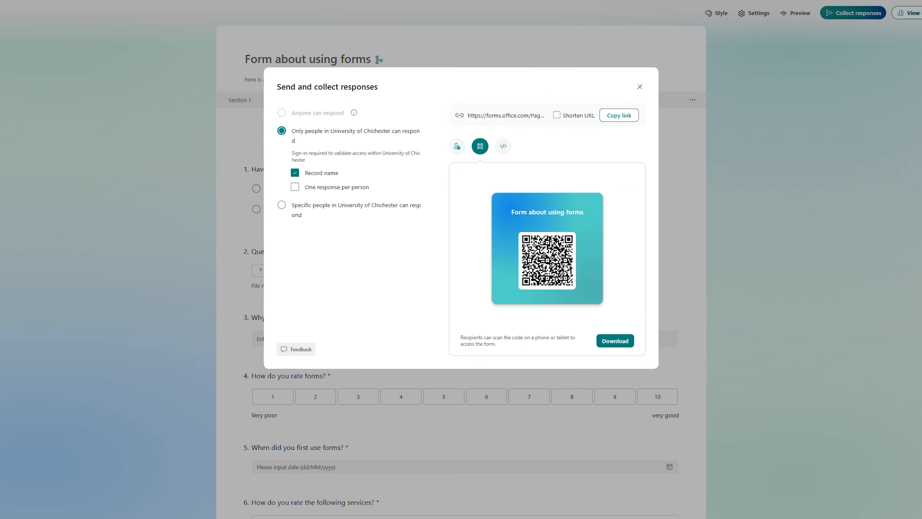
click(458, 146)
click(557, 116)
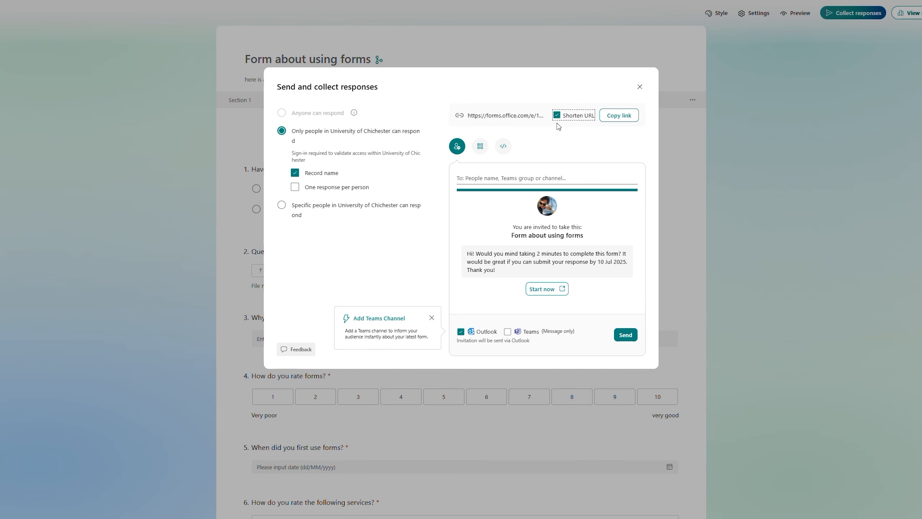
click(614, 116)
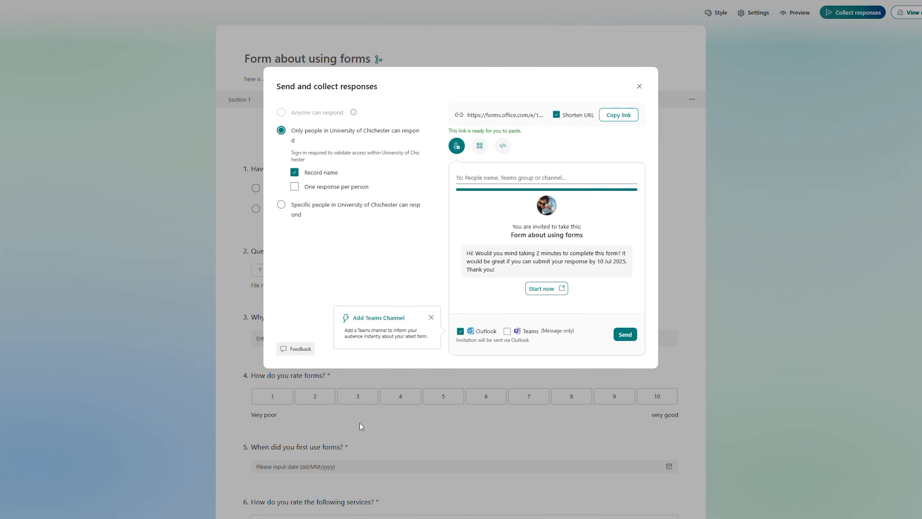
Switch to the Outlook draft message and add the line "Click here to complete the form" between the two body paragraphs
mouse_move(363, 514)
click(382, 485)
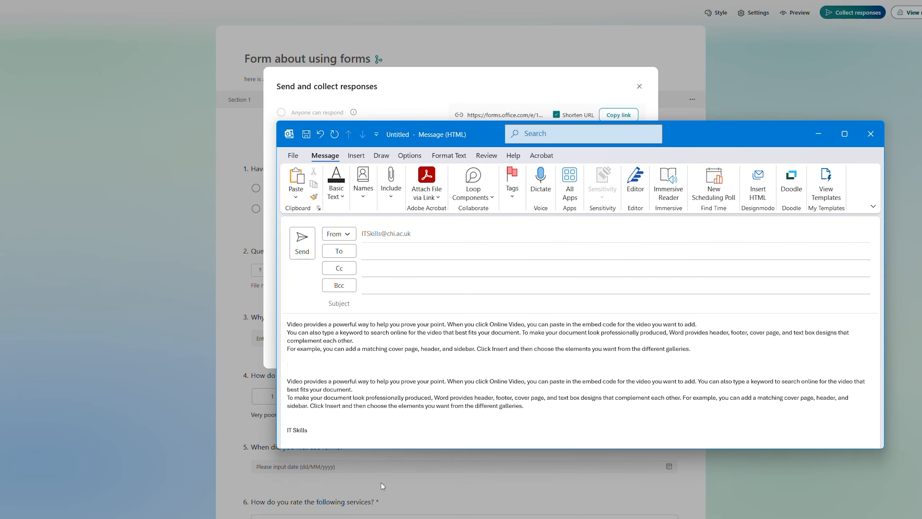
text(Click here to complete the form)
Turn the text "Click here to complete the form" into a hyperlink using the copied form link as its address
key(ctrl+shift+Left)
key(ctrl+shift+Left)
key(ctrl+shift+Left)
key(ctrl+shift+Left)
key(ctrl+shift+Left)
key(ctrl+shift+Left)
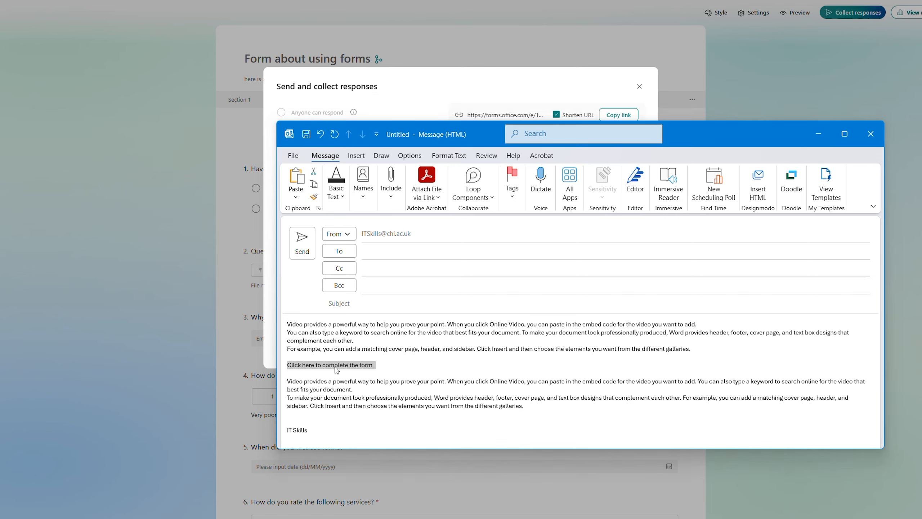
right_click(336, 370)
click(364, 356)
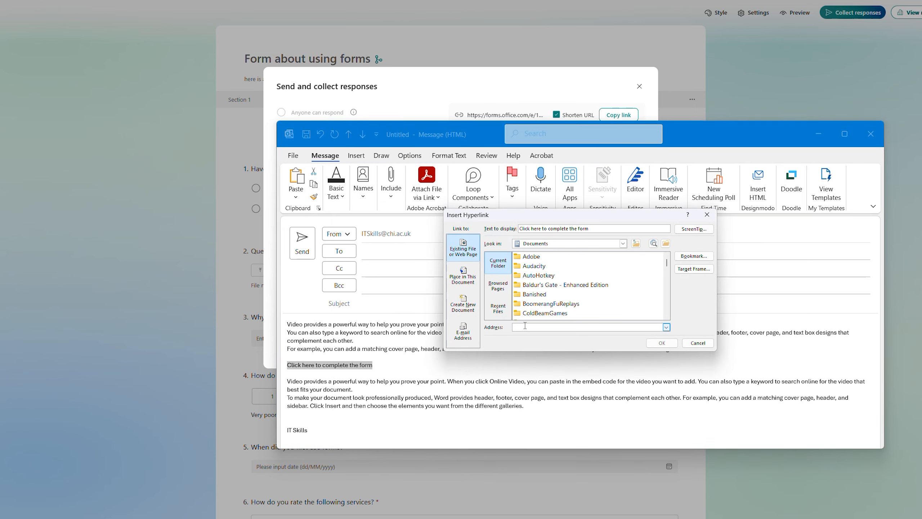
key(ctrl+v)
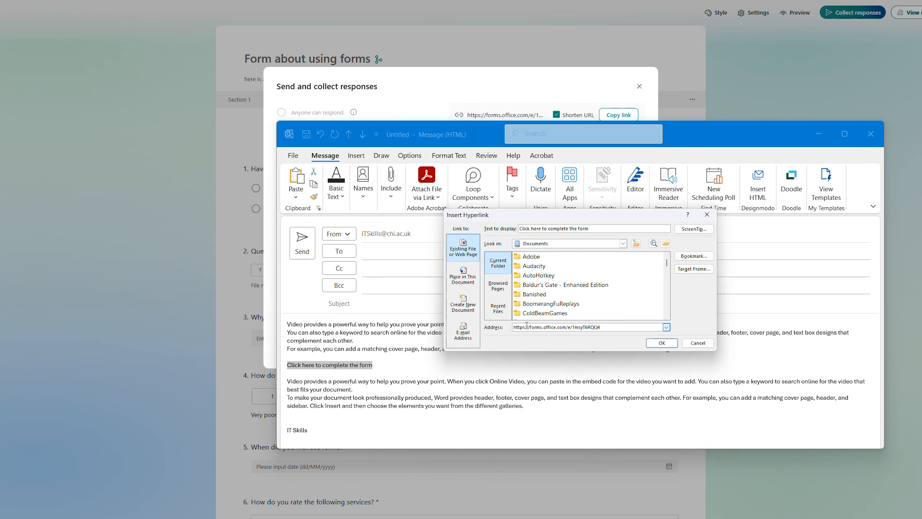
click(661, 343)
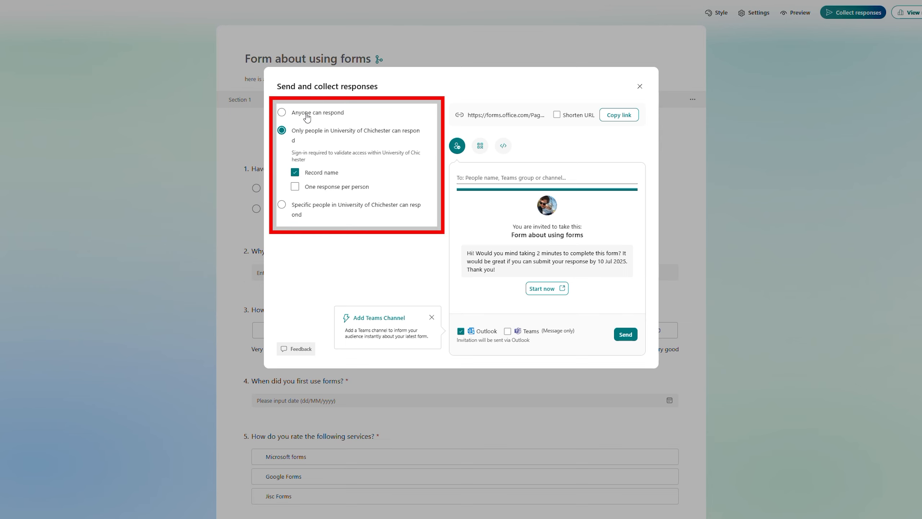
Try restricting responses to people in University of Chichester with one response per person, toggling the Record name option
key(Up)
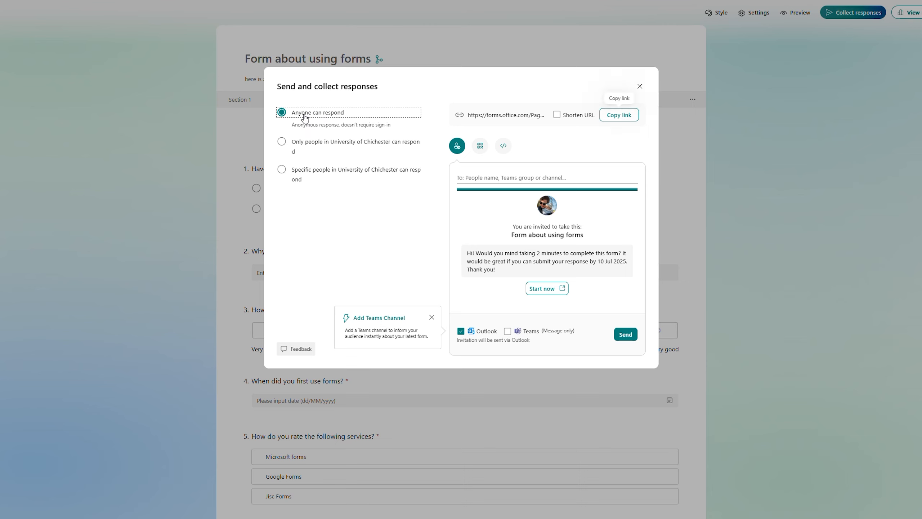
click(304, 147)
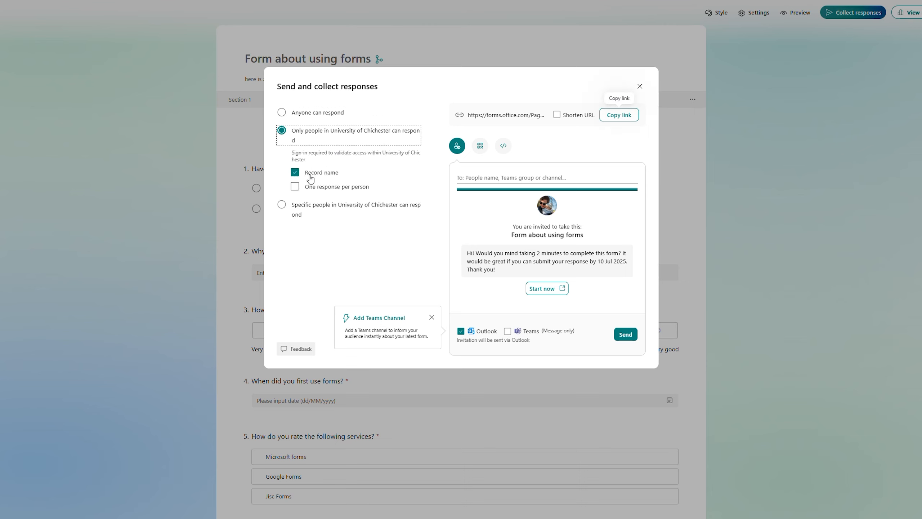
click(309, 186)
click(308, 172)
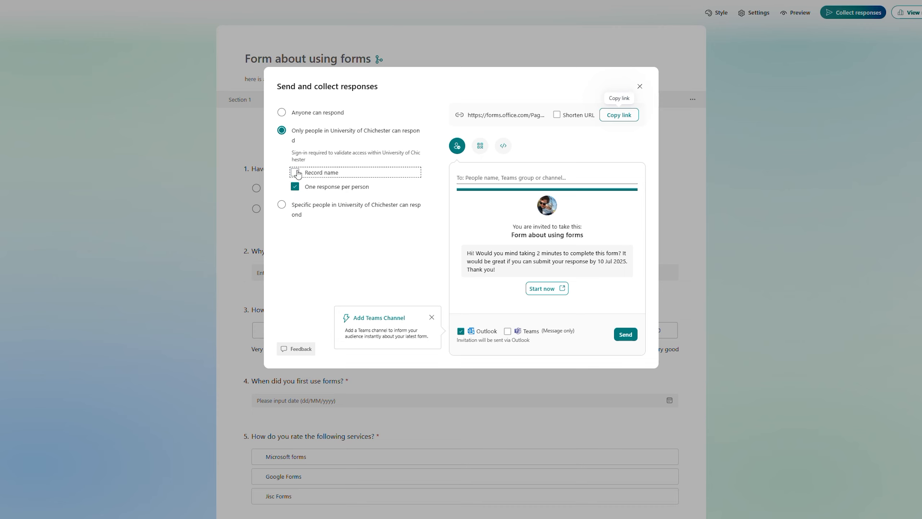
click(297, 174)
Allow anyone to respond to the form and close the response collection options
click(282, 113)
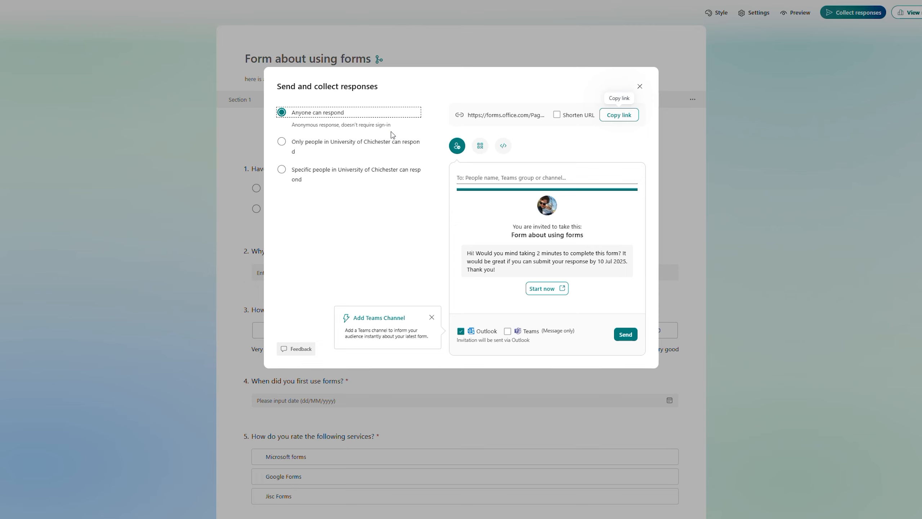
click(640, 86)
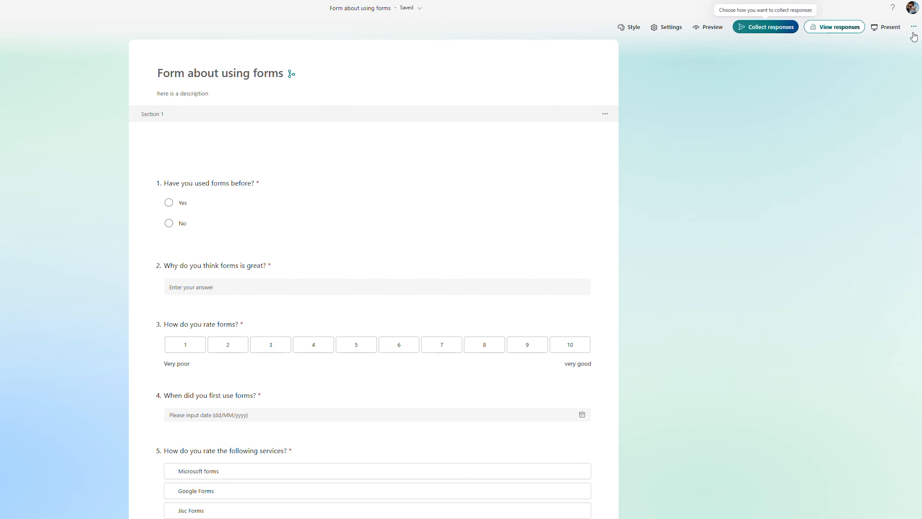
Create a link for collaborators to edit the form and view results, plus a template link for duplicating it
click(913, 32)
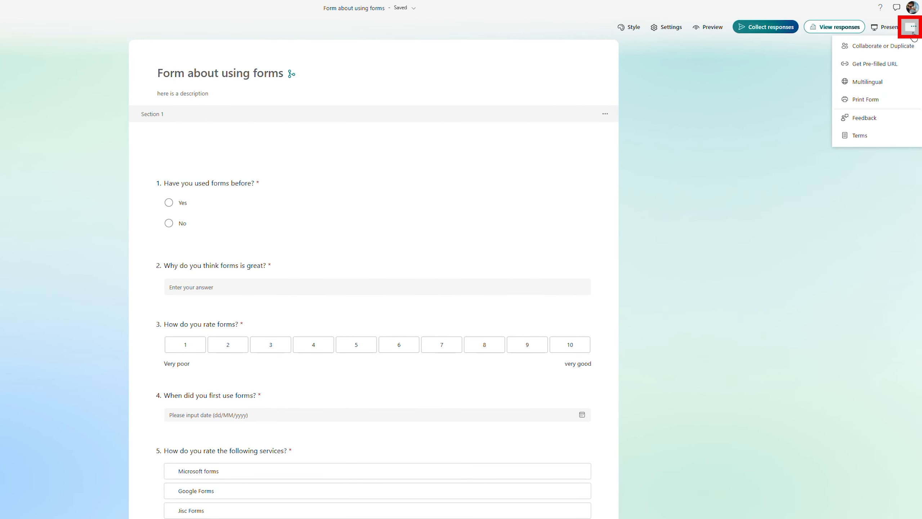
click(883, 50)
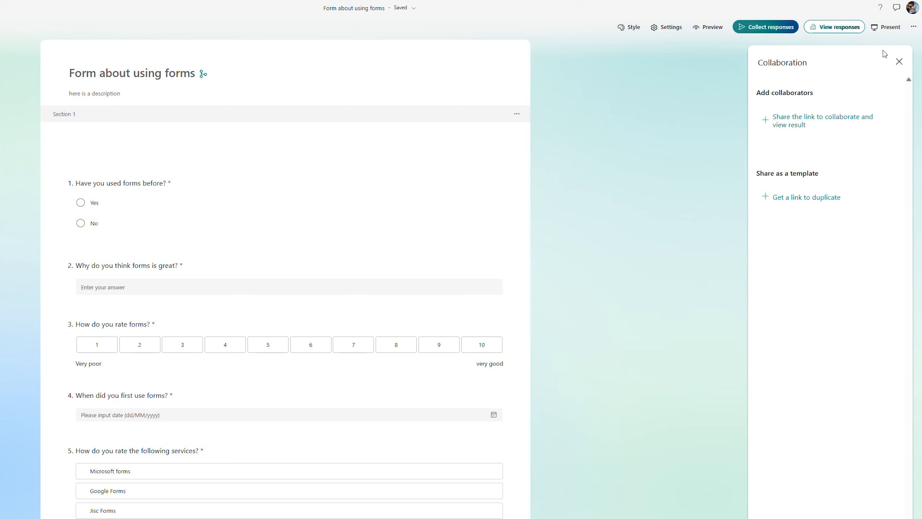
click(791, 131)
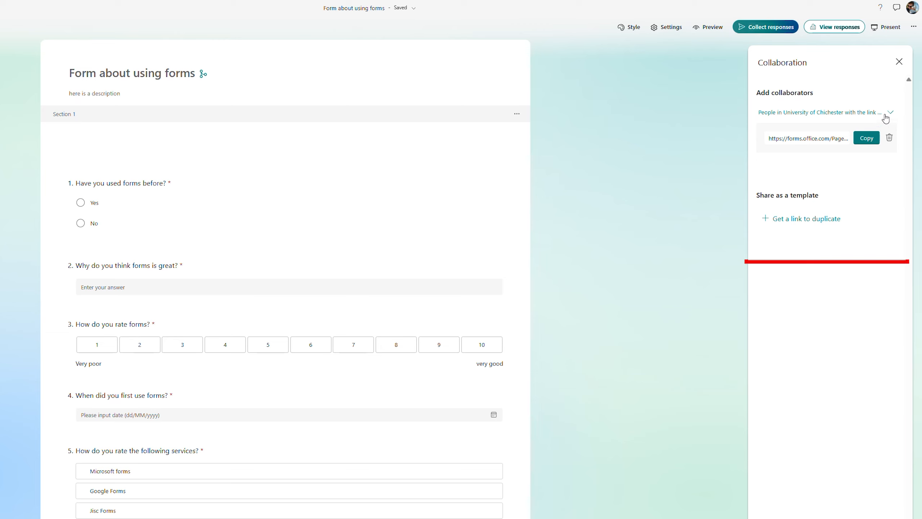
click(818, 219)
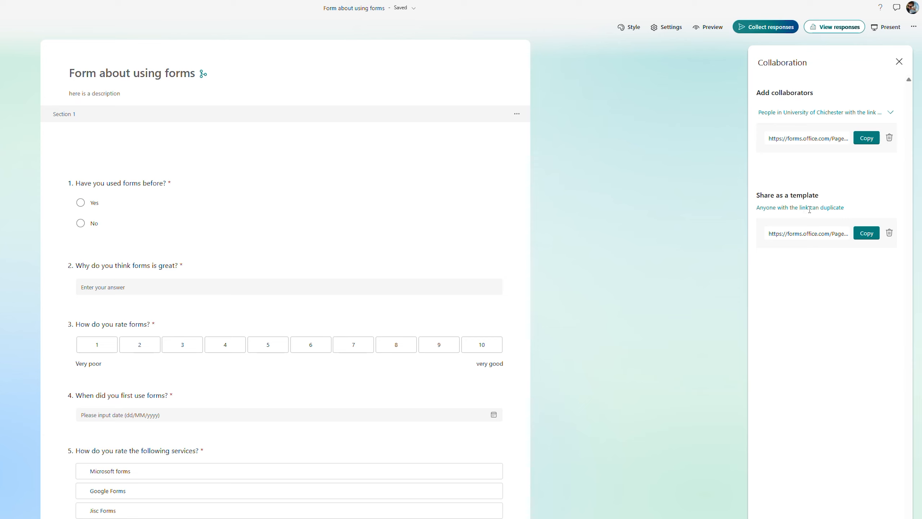
Permanently remove both the collaboration link and the template duplication link
click(890, 140)
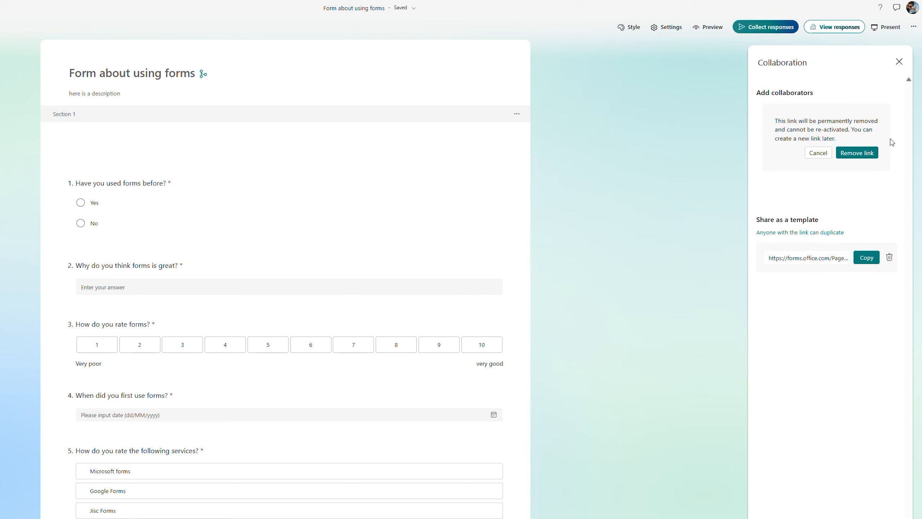
click(862, 158)
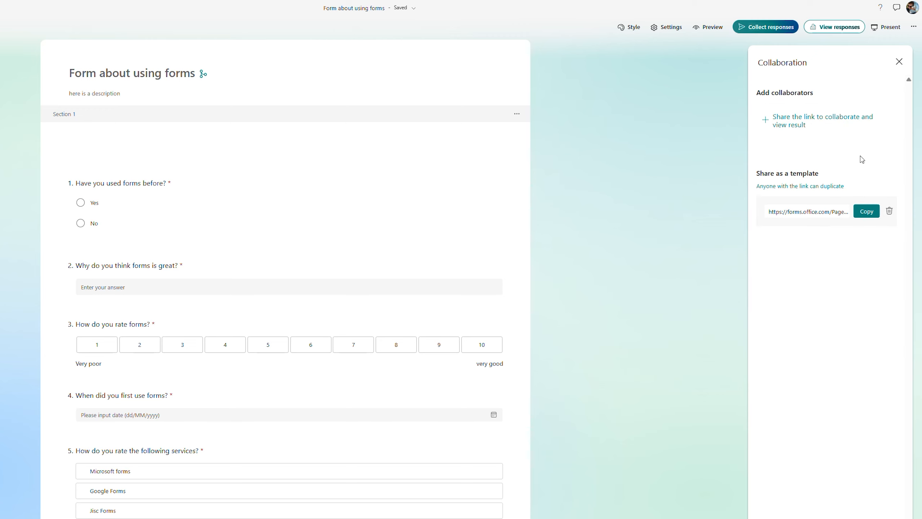
click(890, 211)
click(863, 235)
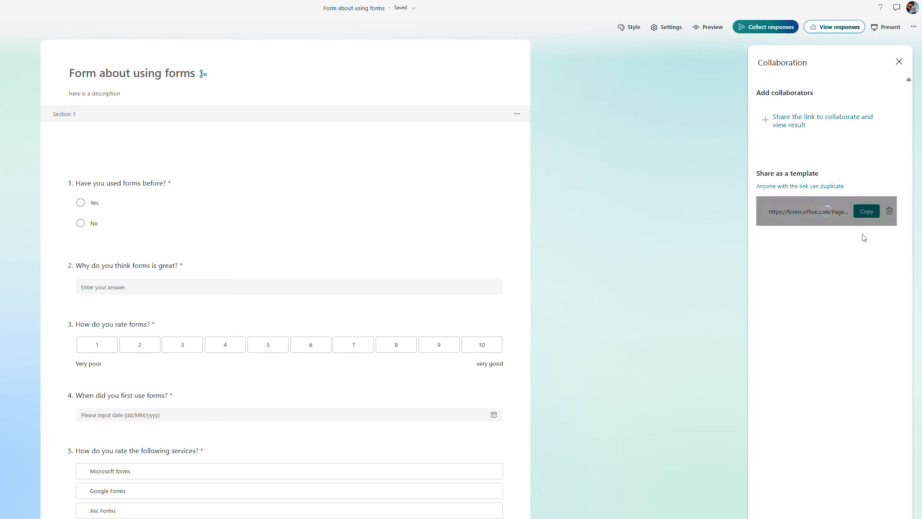
Change the form's style to the third layout, with a title card overlapping a coloured cover banner
click(638, 32)
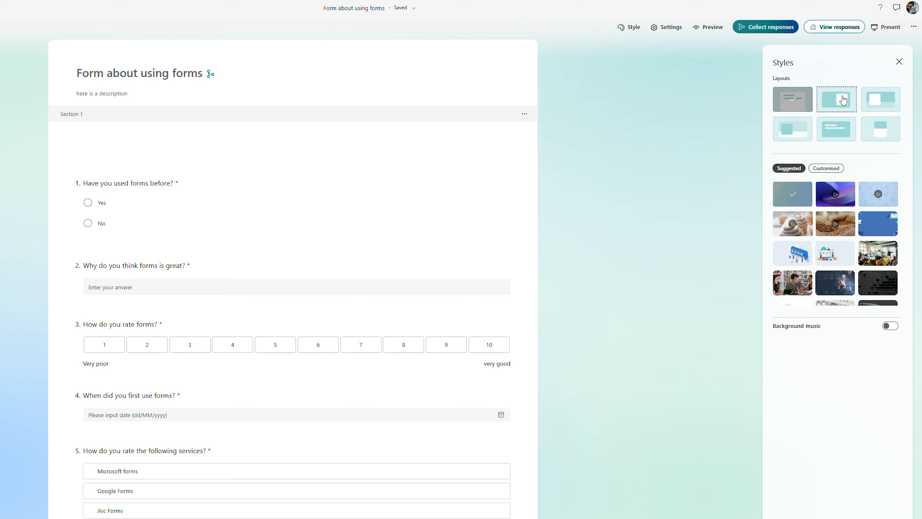
click(842, 100)
click(873, 104)
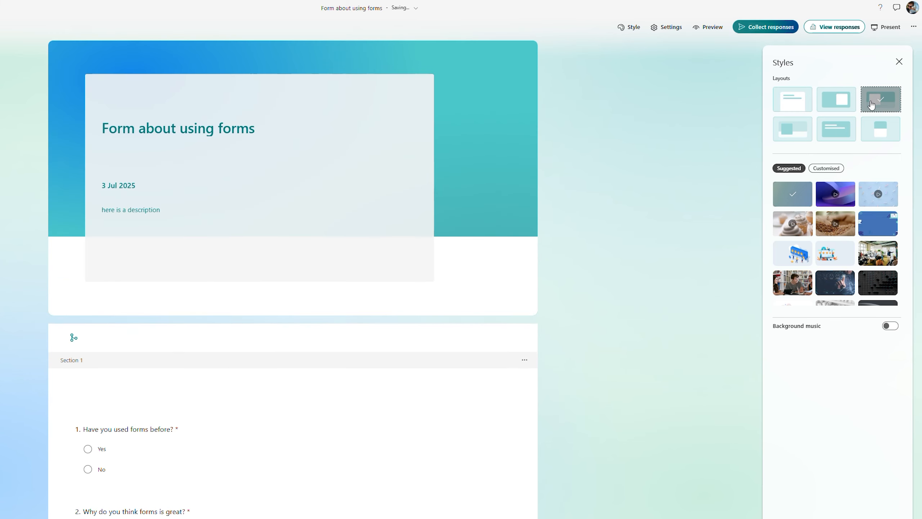
Open the customised theme options and try the image upload for a custom background
click(826, 169)
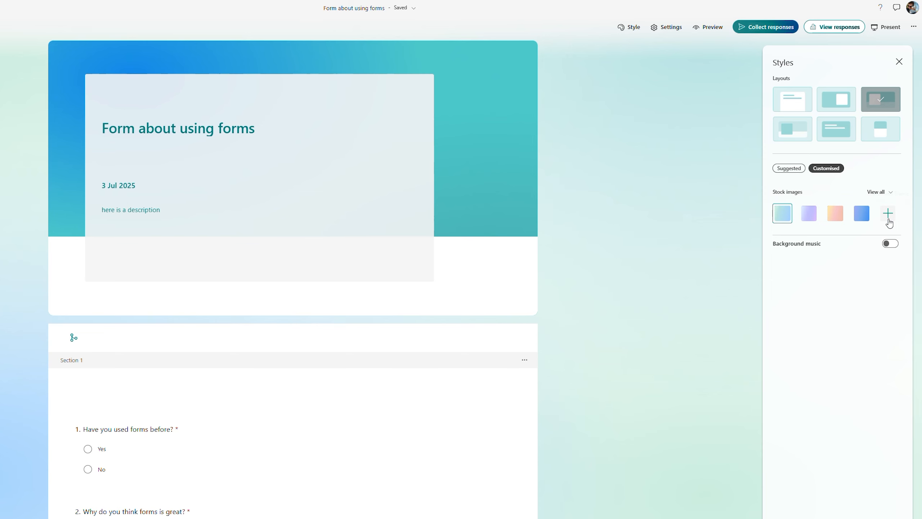
click(888, 217)
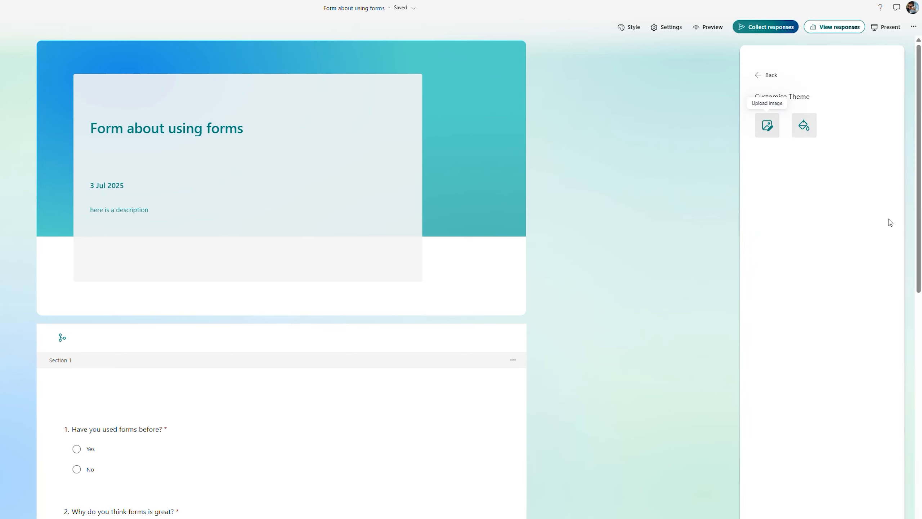
click(767, 125)
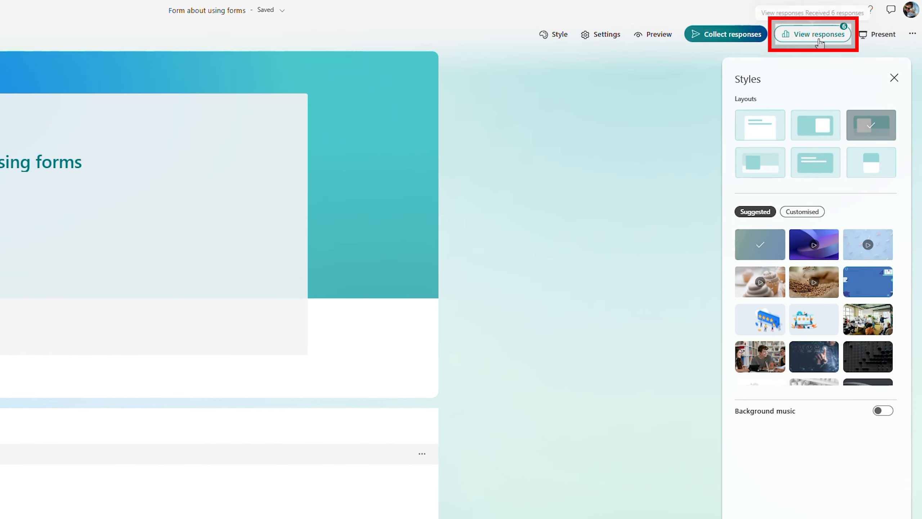
Review the form's response summary question by question and open the results in Excel
click(819, 35)
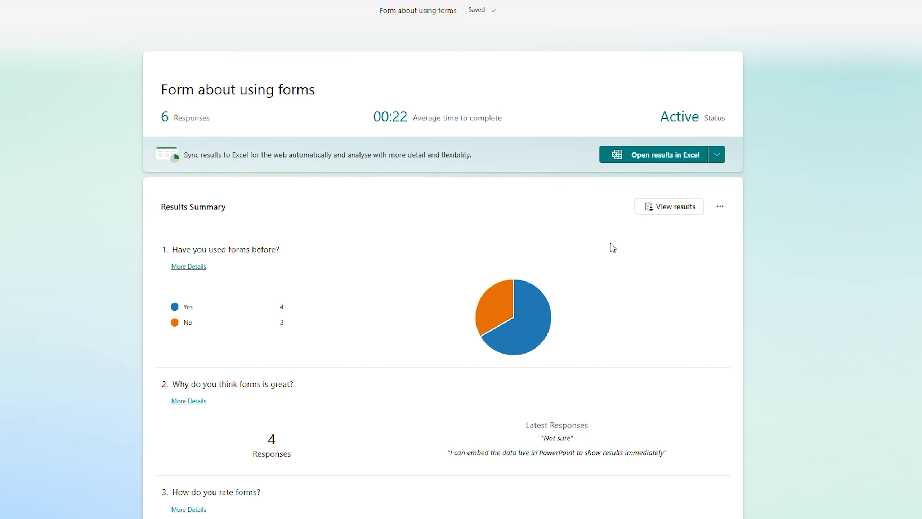
scroll(613, 248, down, 7)
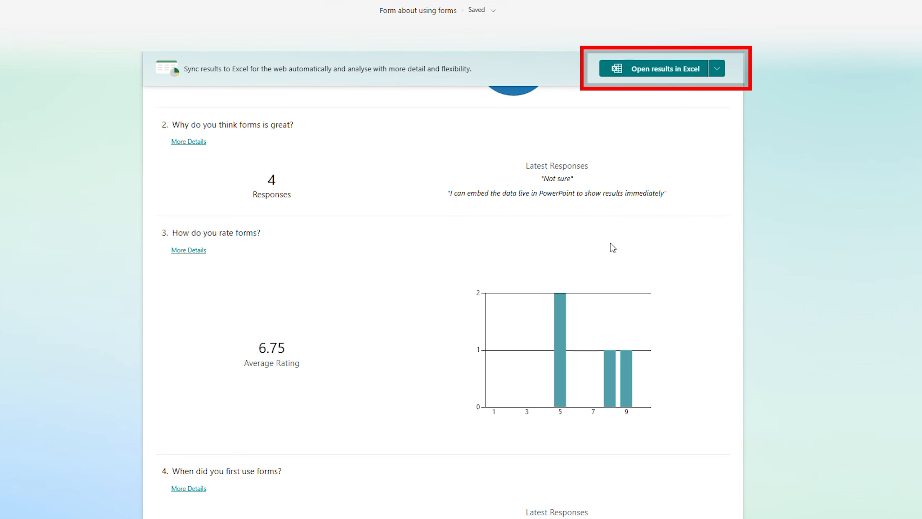
scroll(612, 247, down, 7)
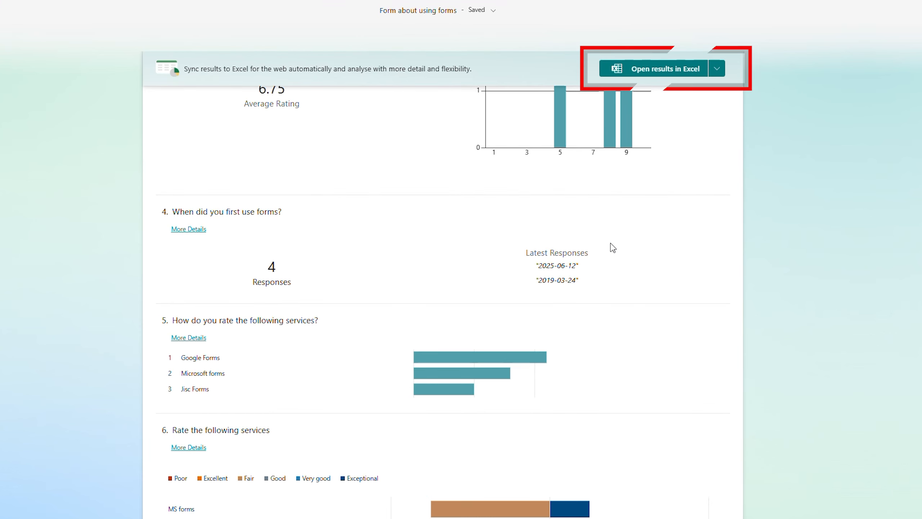
scroll(613, 247, down, 1)
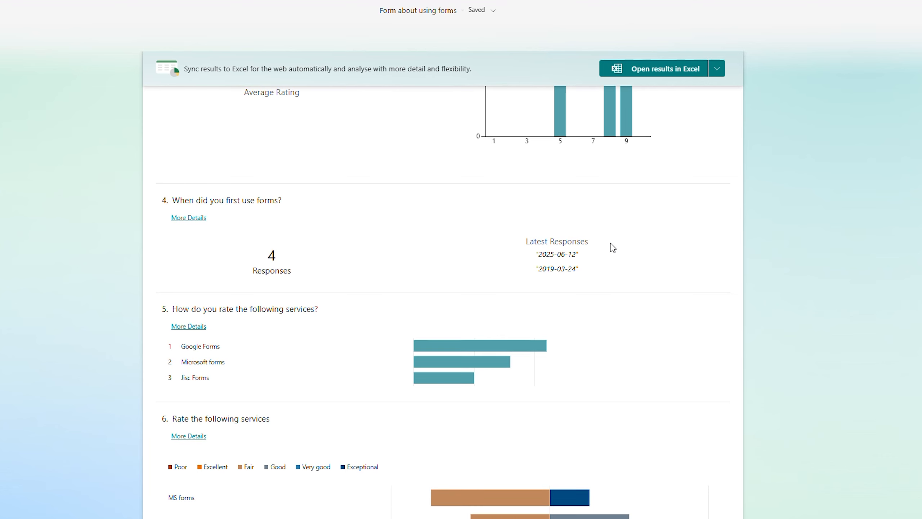
scroll(612, 248, up, 14)
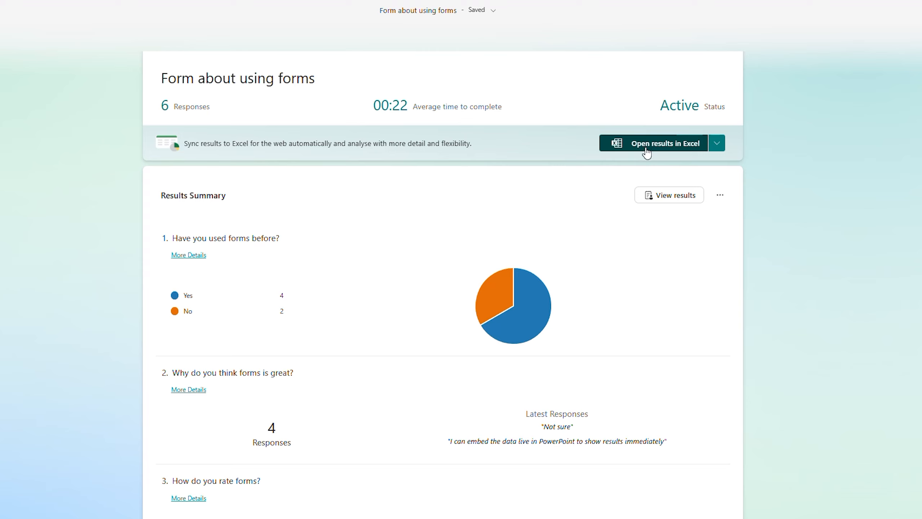
click(647, 152)
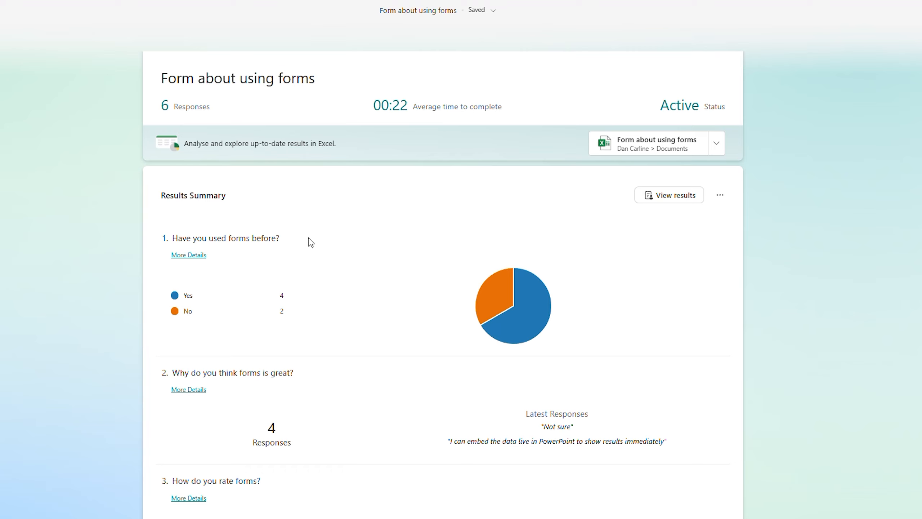
Examine the individual answers of respondents 1 and 2 and return to the results summary
click(660, 200)
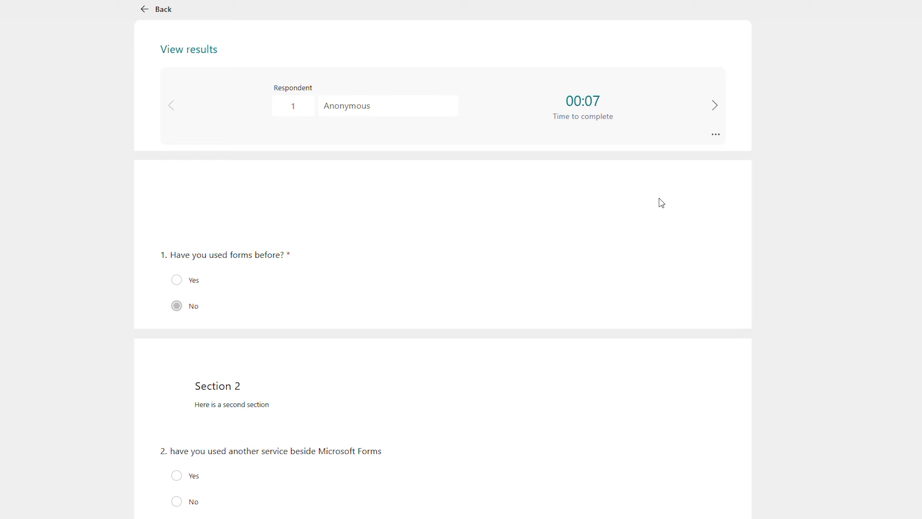
click(715, 105)
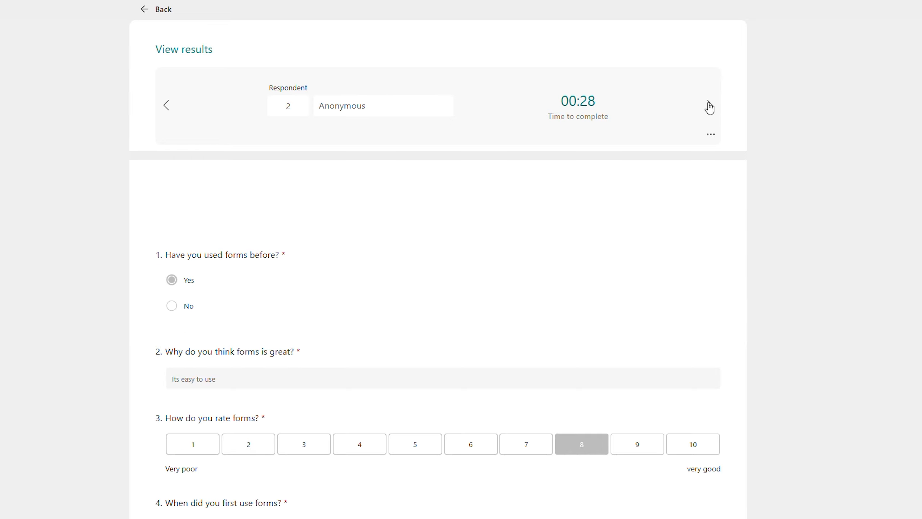
click(148, 18)
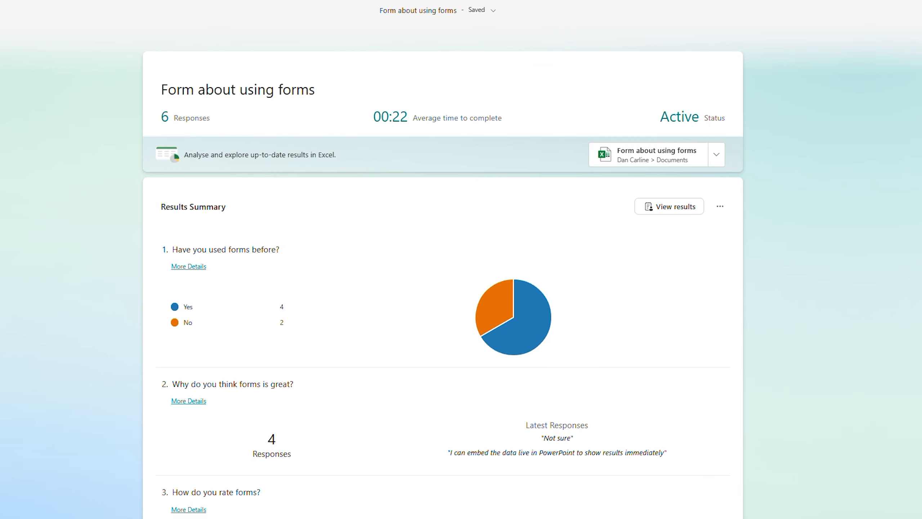